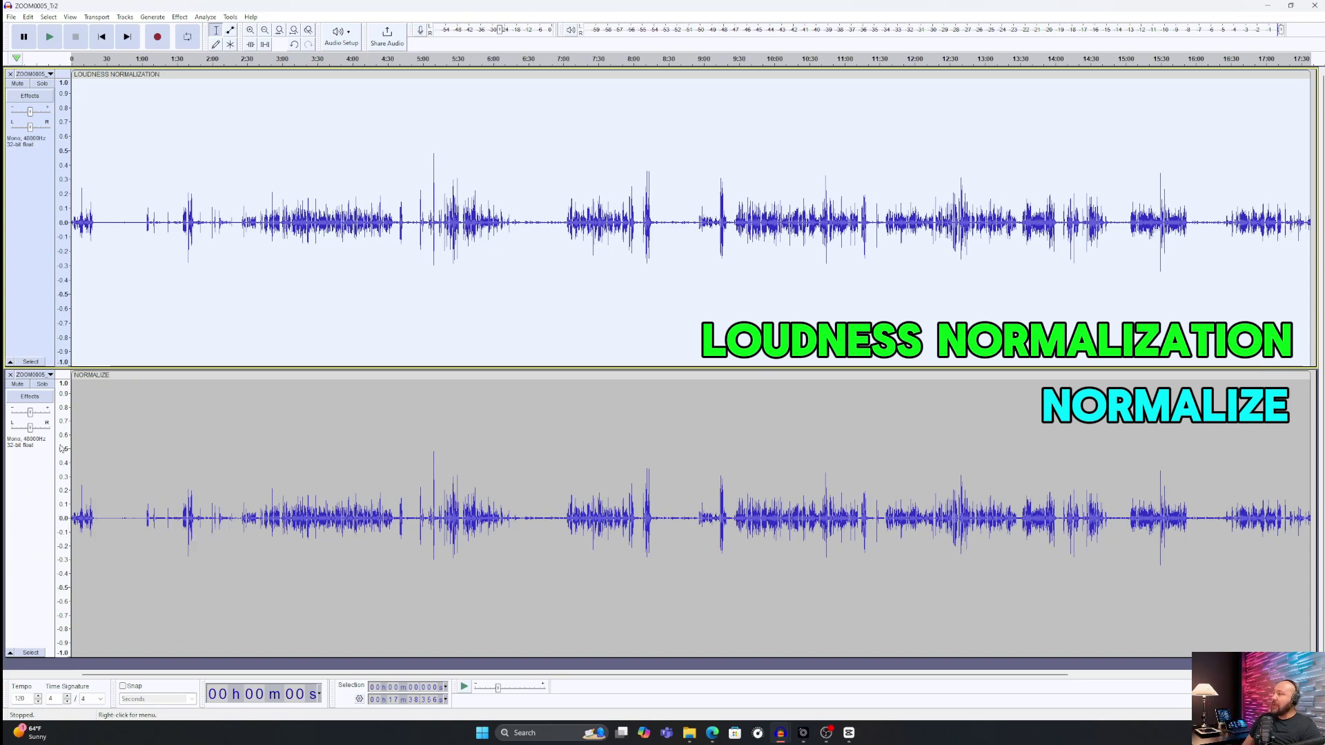
- Set a position in the bottom track, then select the top LOUDNESS NORMALIZATION track
click(92, 394)
click(42, 300)
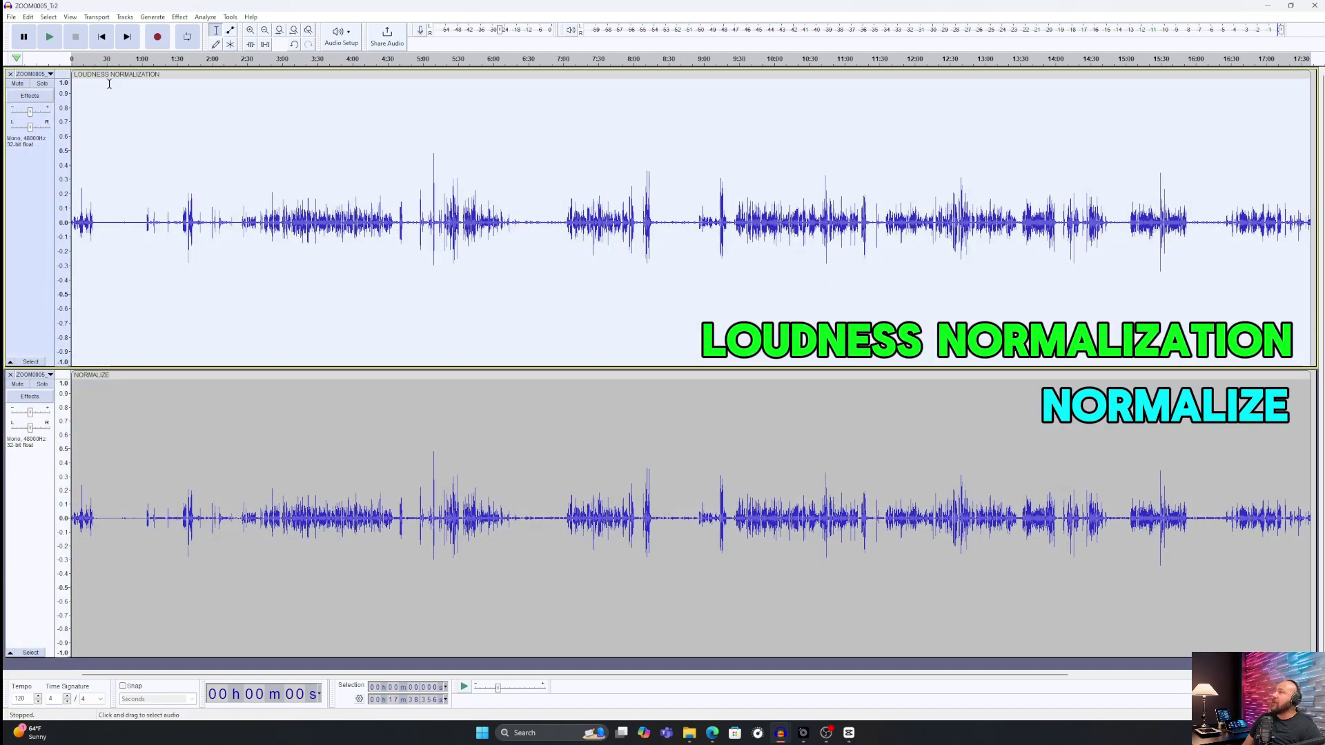
- Apply Loudness Normalization to the top track at -16 LUFS perceived loudness
click(181, 18)
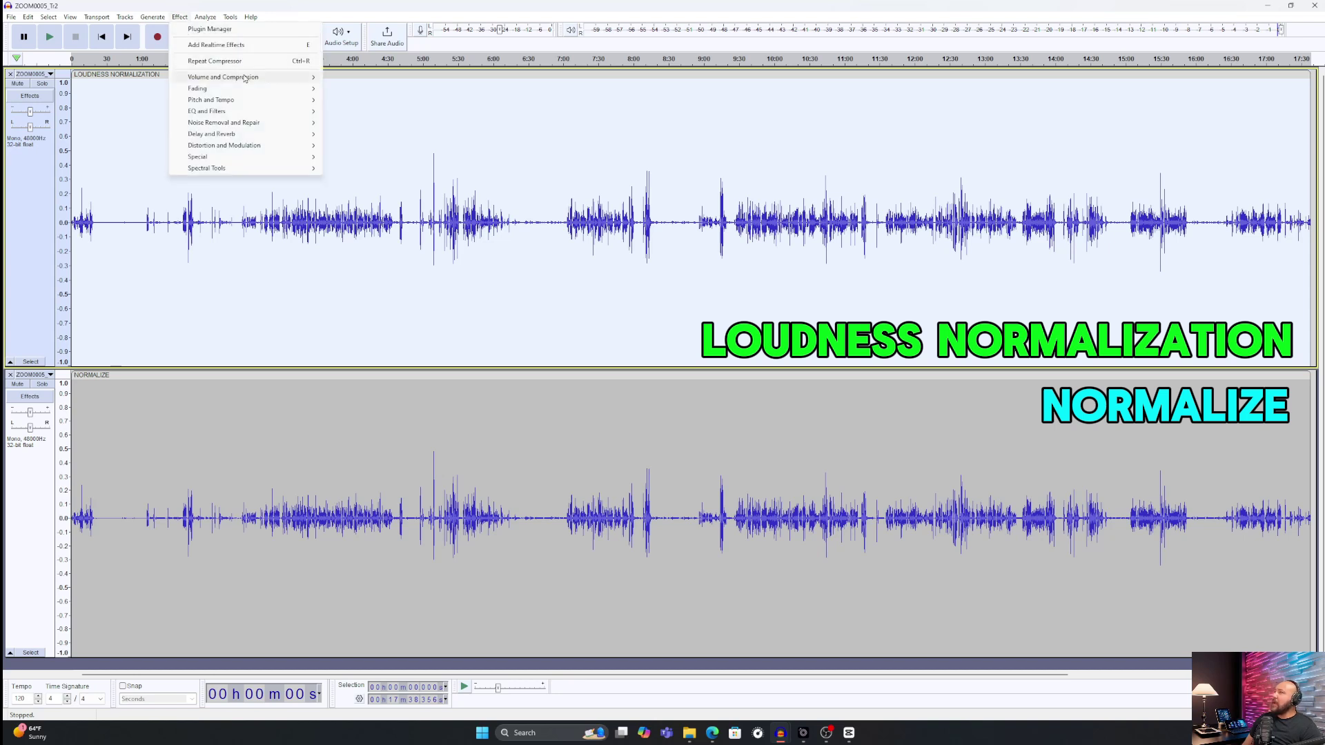
mouse_move(223, 77)
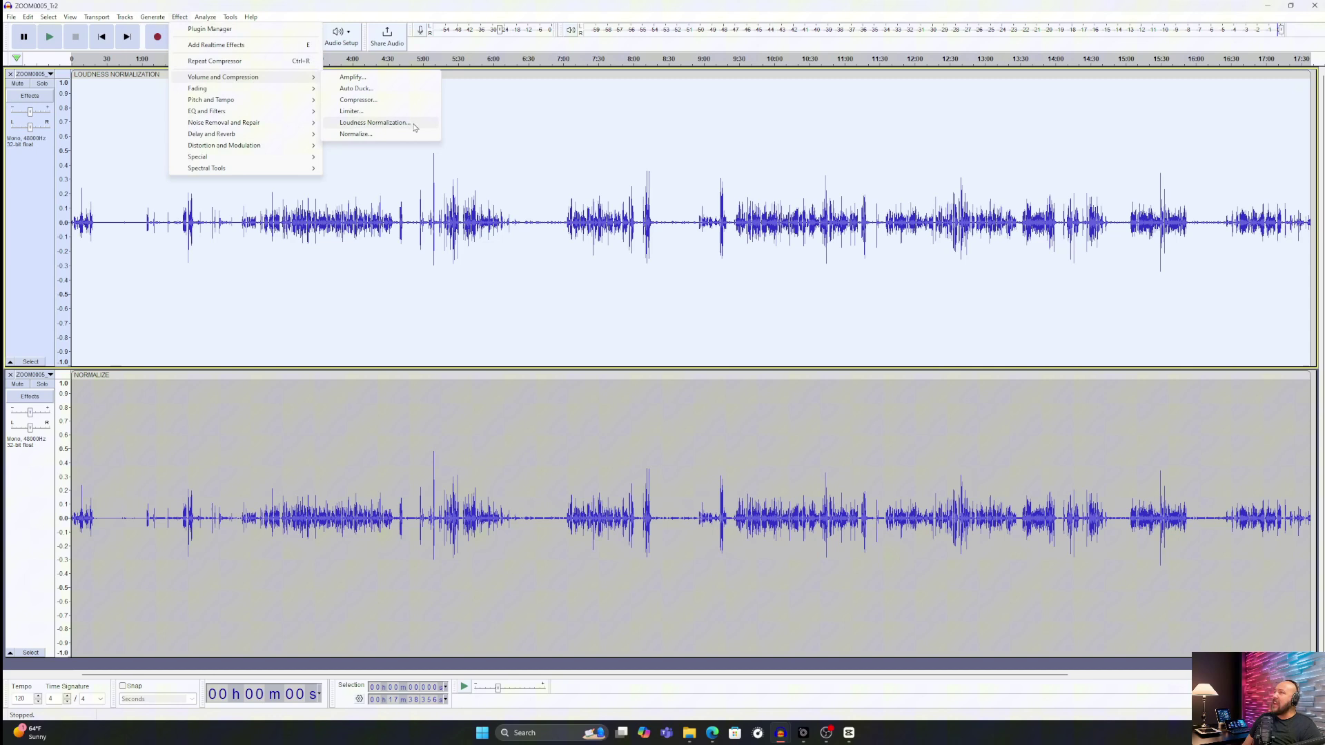
click(374, 122)
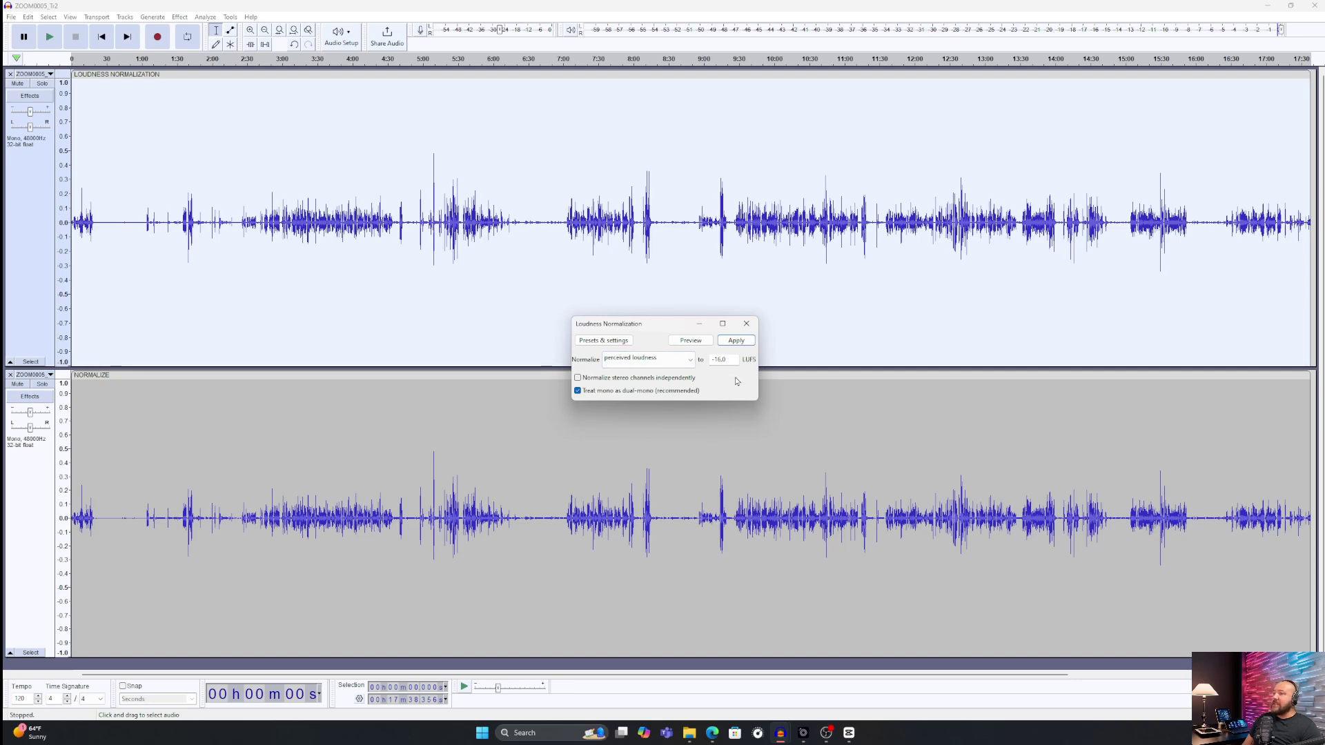
click(736, 340)
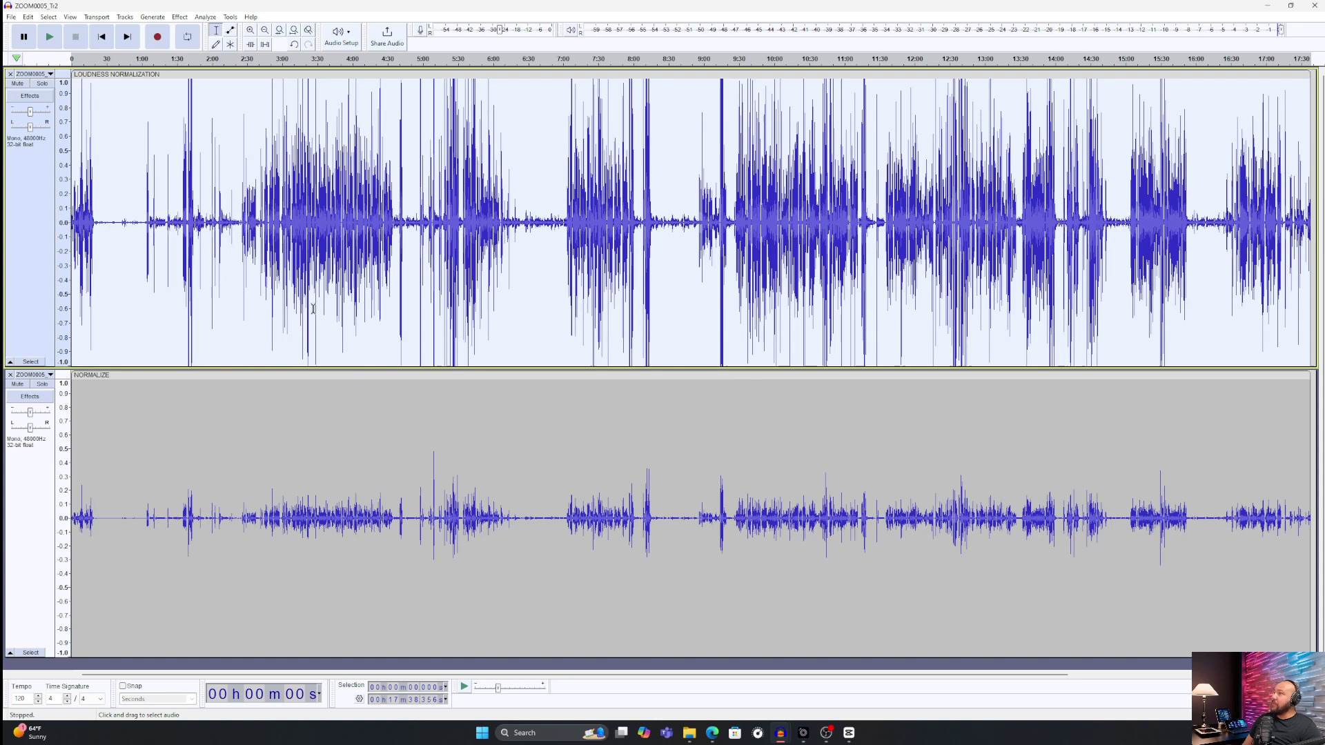
- Mute NORMALIZE and play the loudness-normalized track, jumping to about 7:12, then pause
click(17, 385)
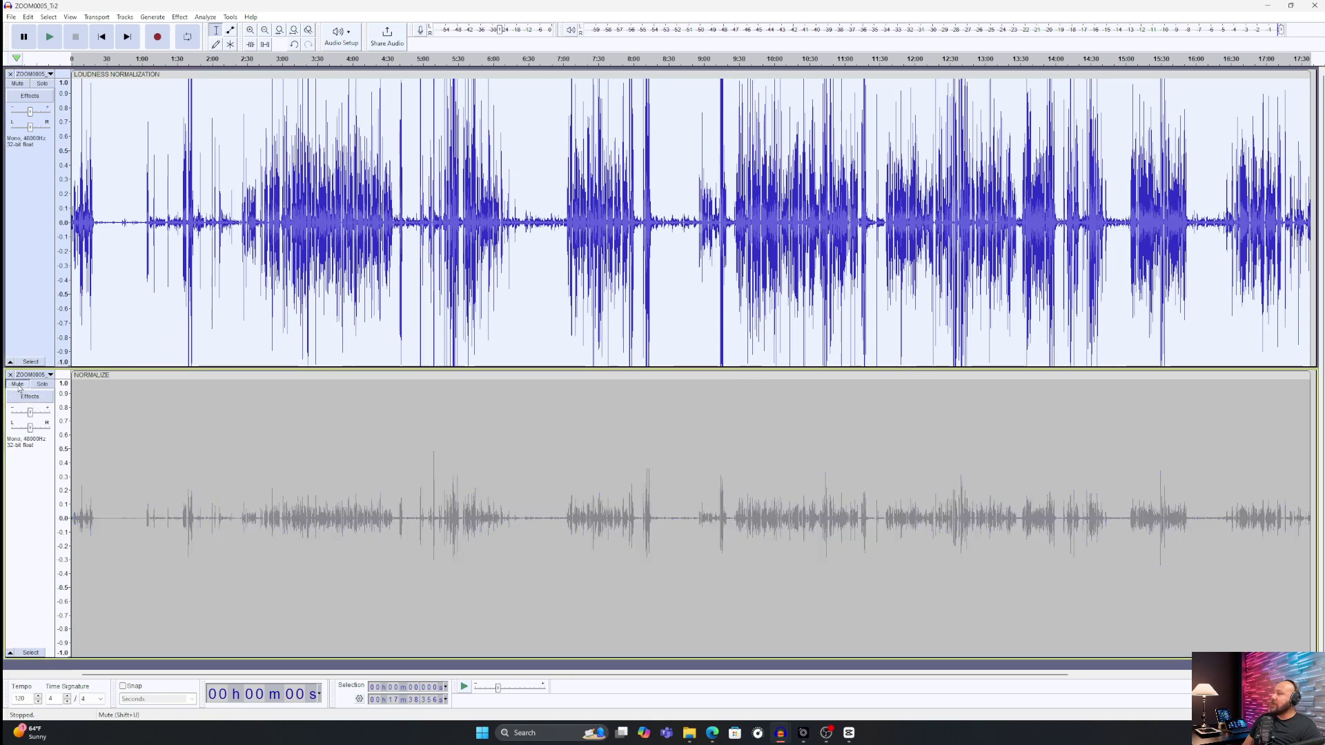
click(74, 94)
key(space)
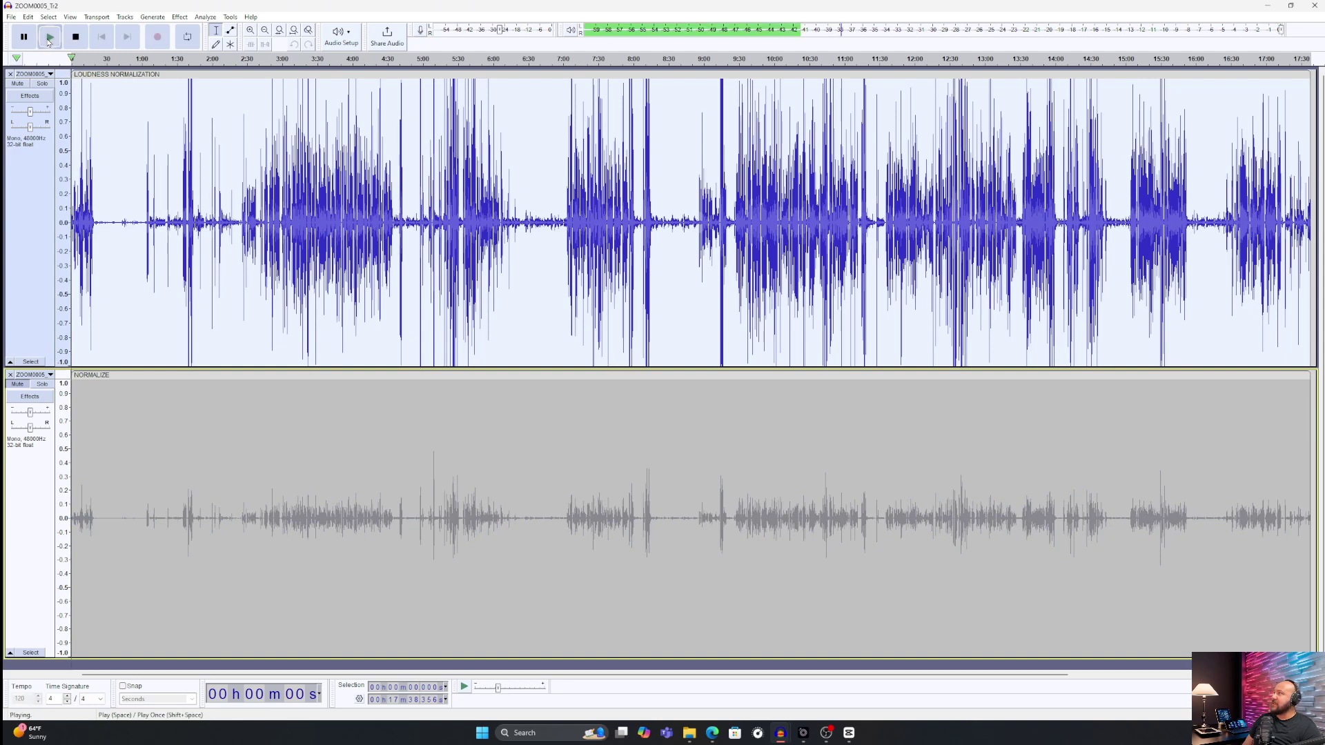
click(576, 59)
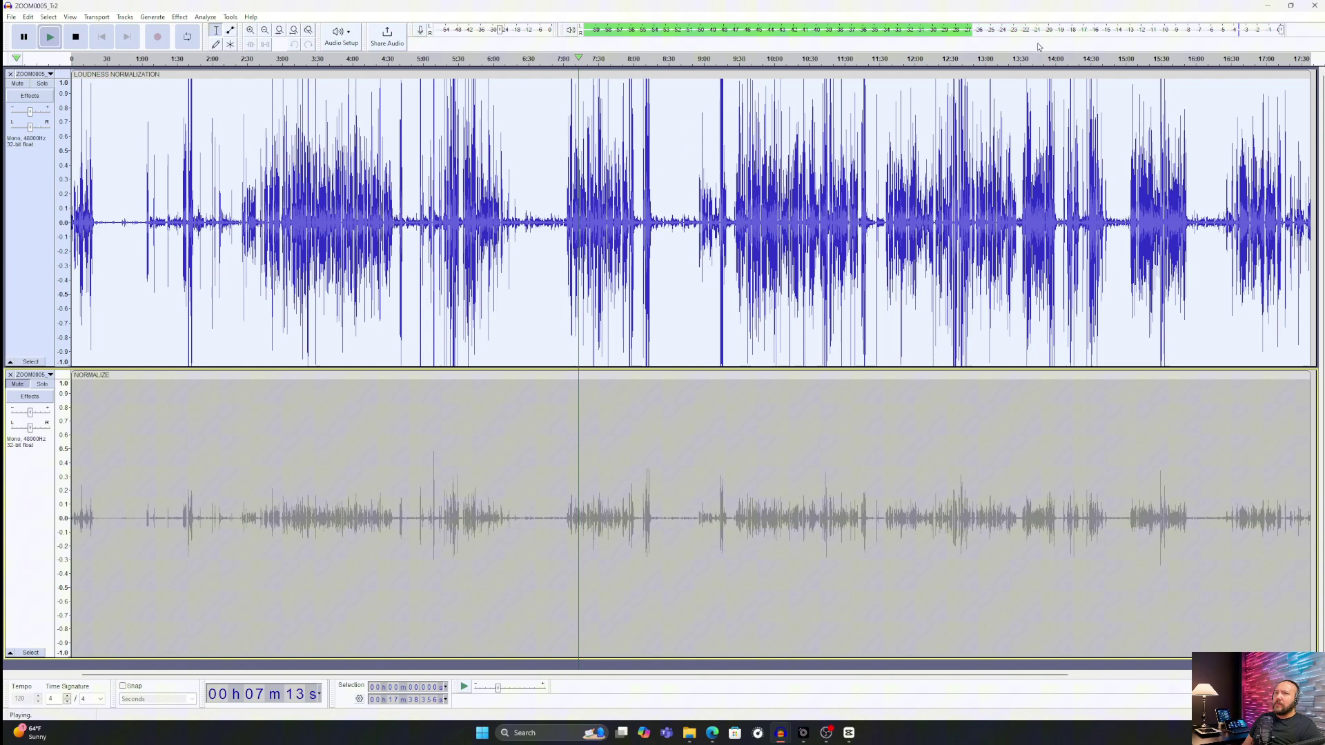
click(23, 38)
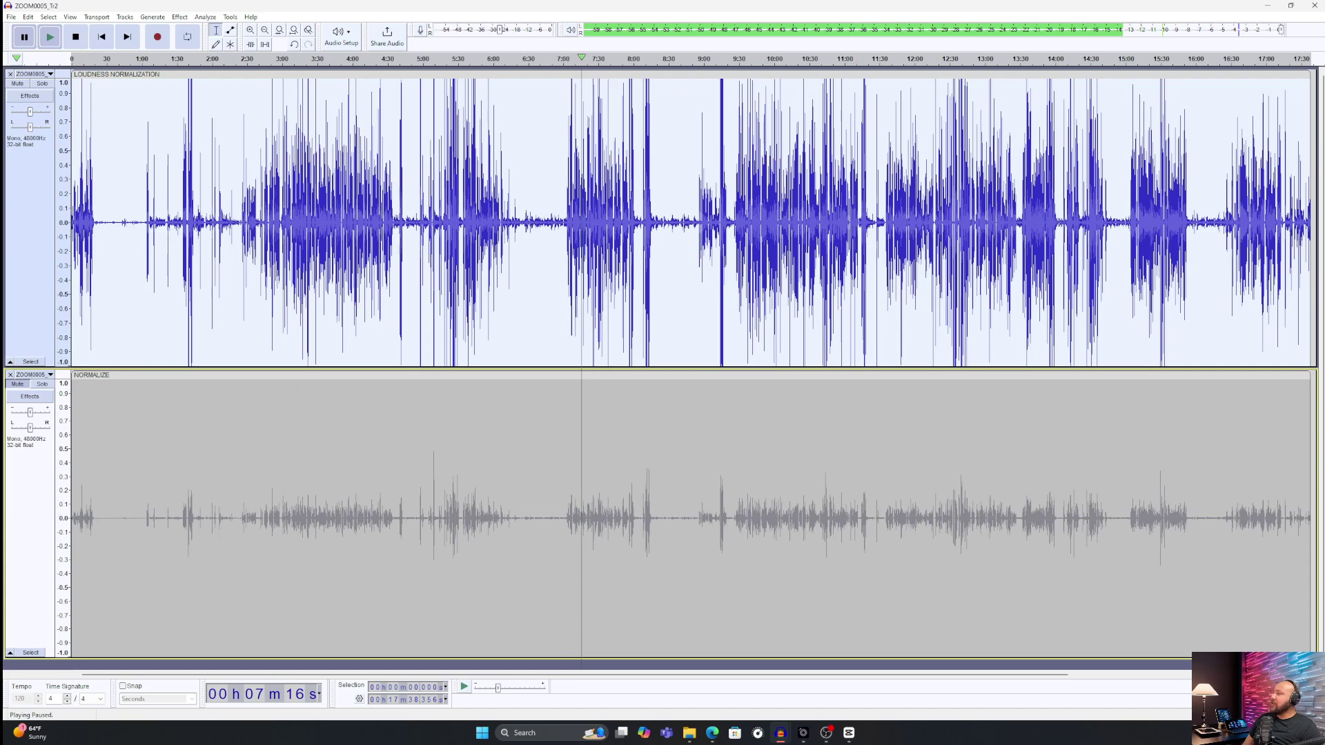
- Select the NORMALIZE track, muting the top track and unmuting the bottom one
click(29, 520)
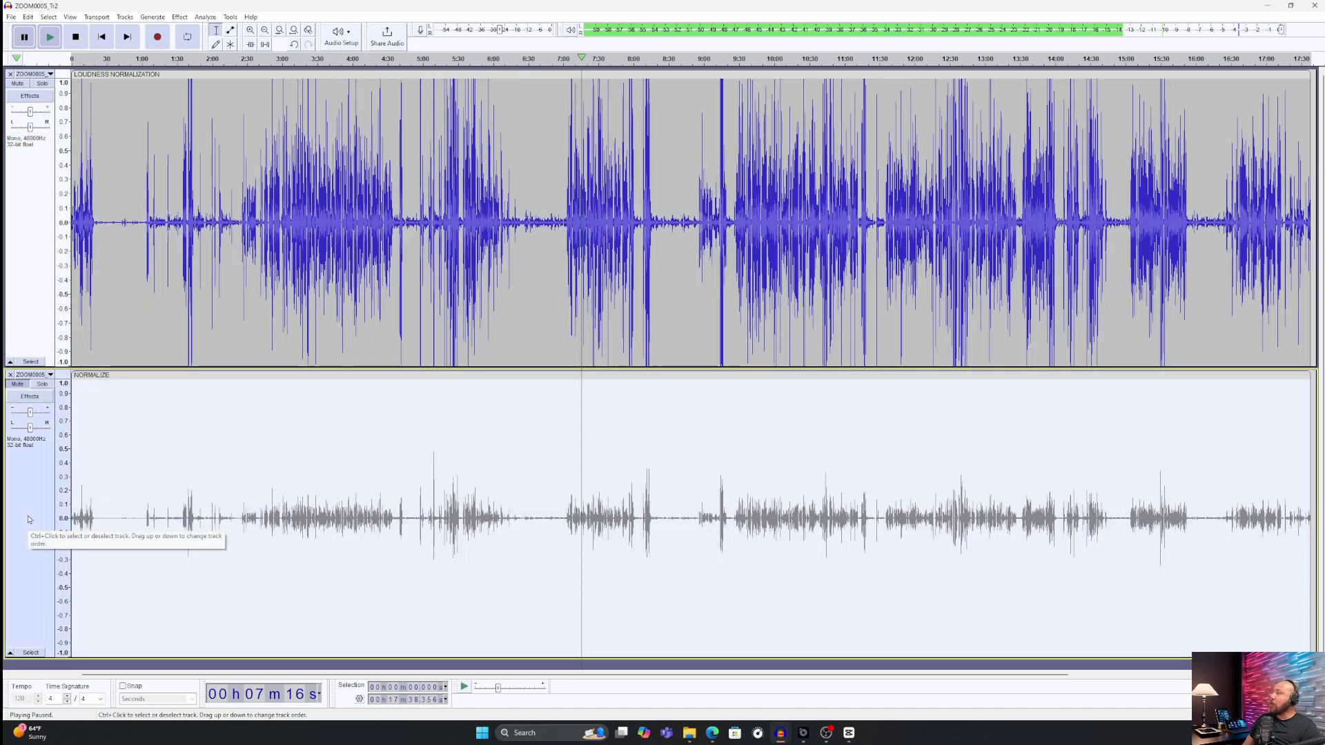
click(19, 85)
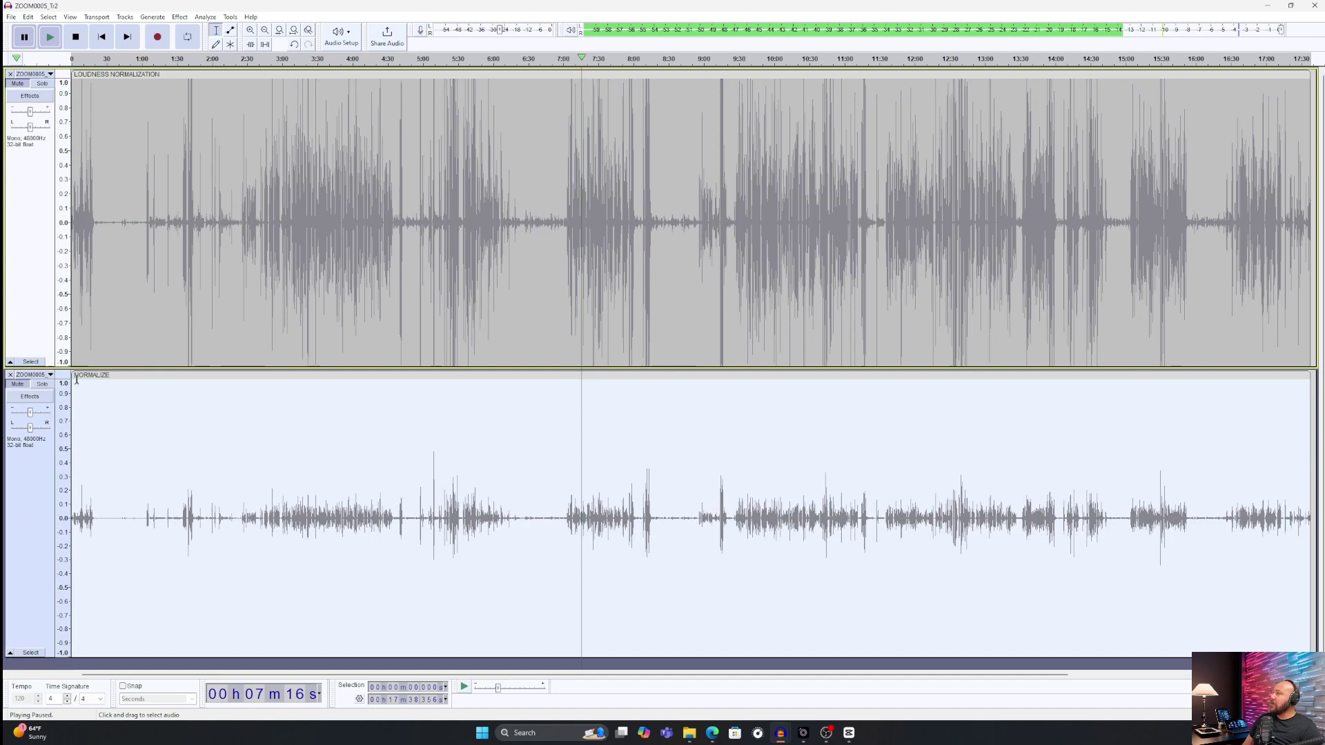
click(18, 383)
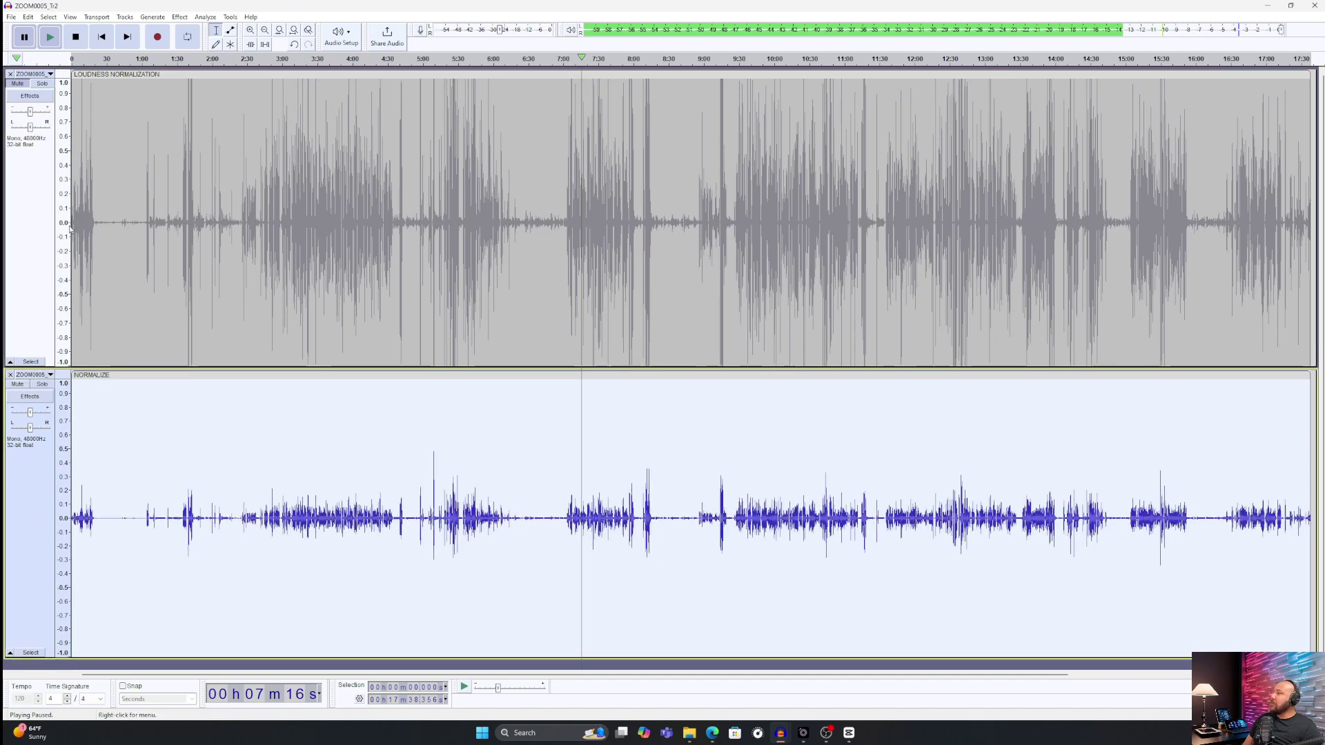
click(179, 17)
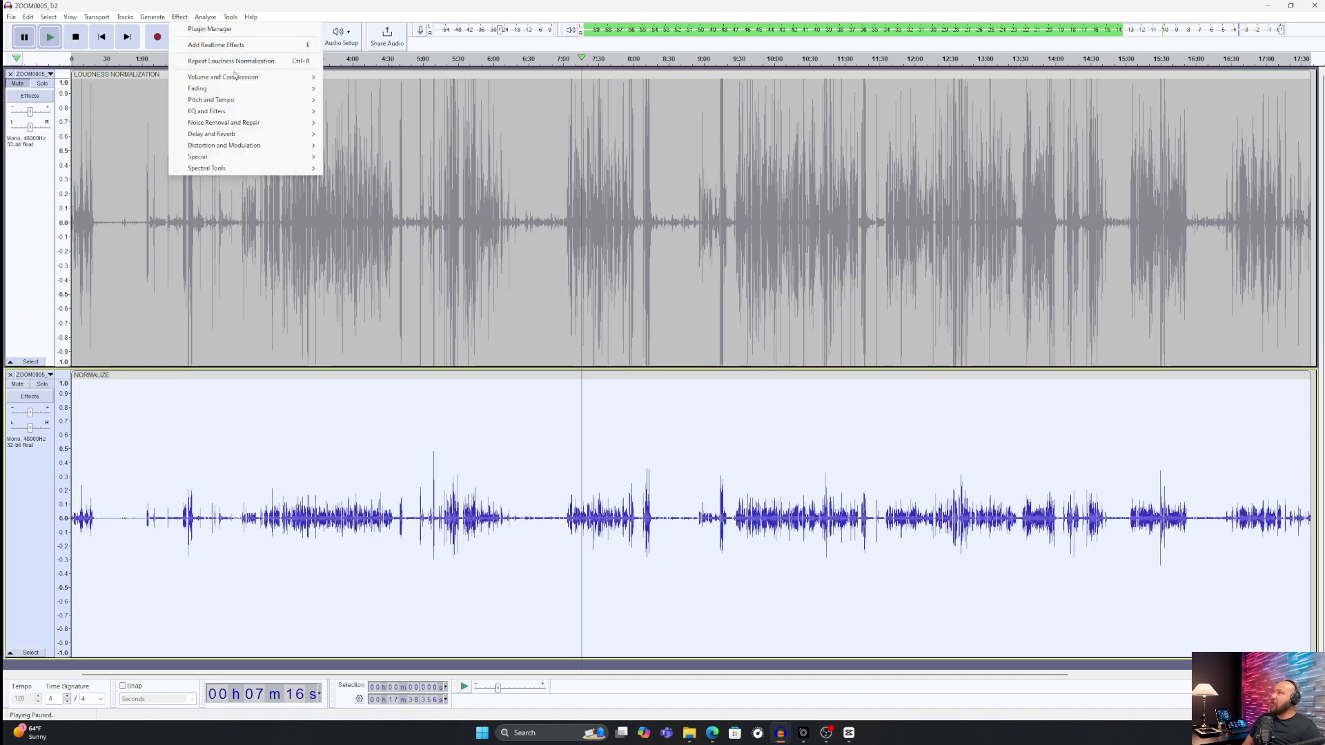
mouse_move(223, 77)
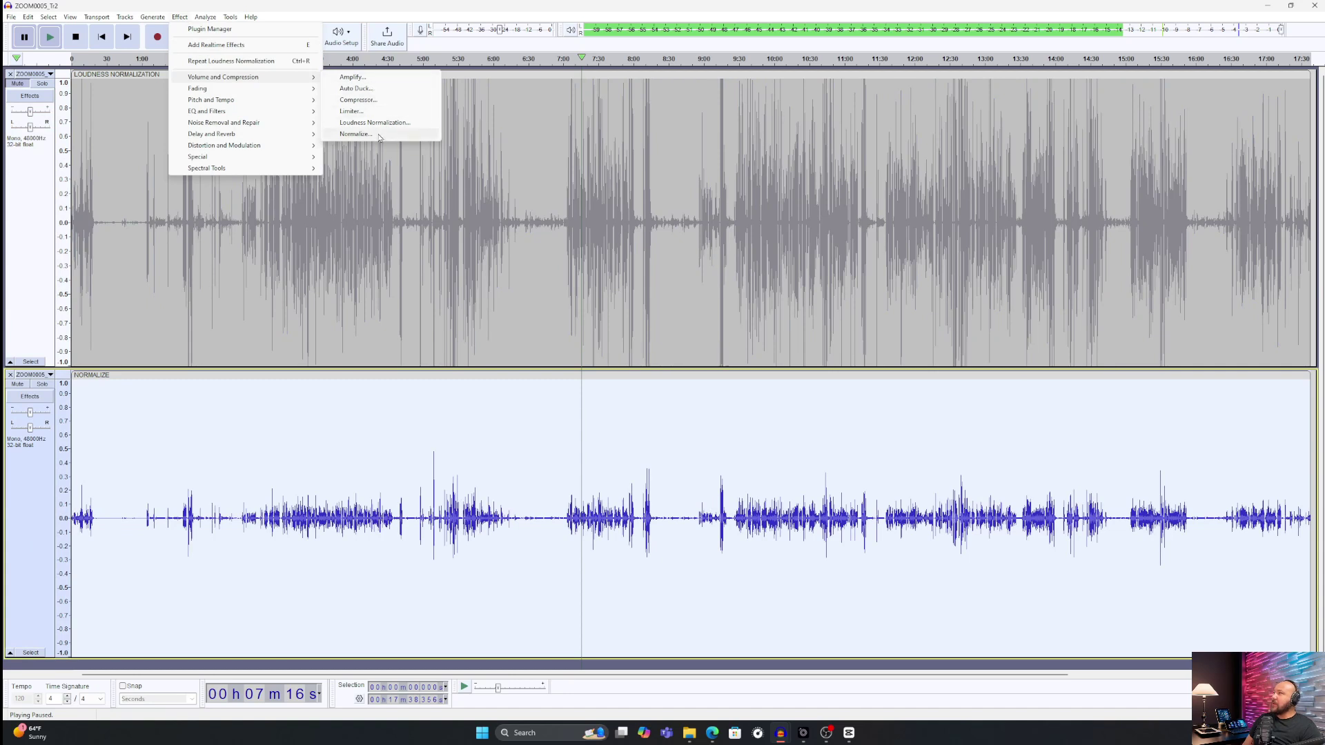
- Peak-normalize the NORMALIZE track to -1.0 dB, then select the top track
click(357, 134)
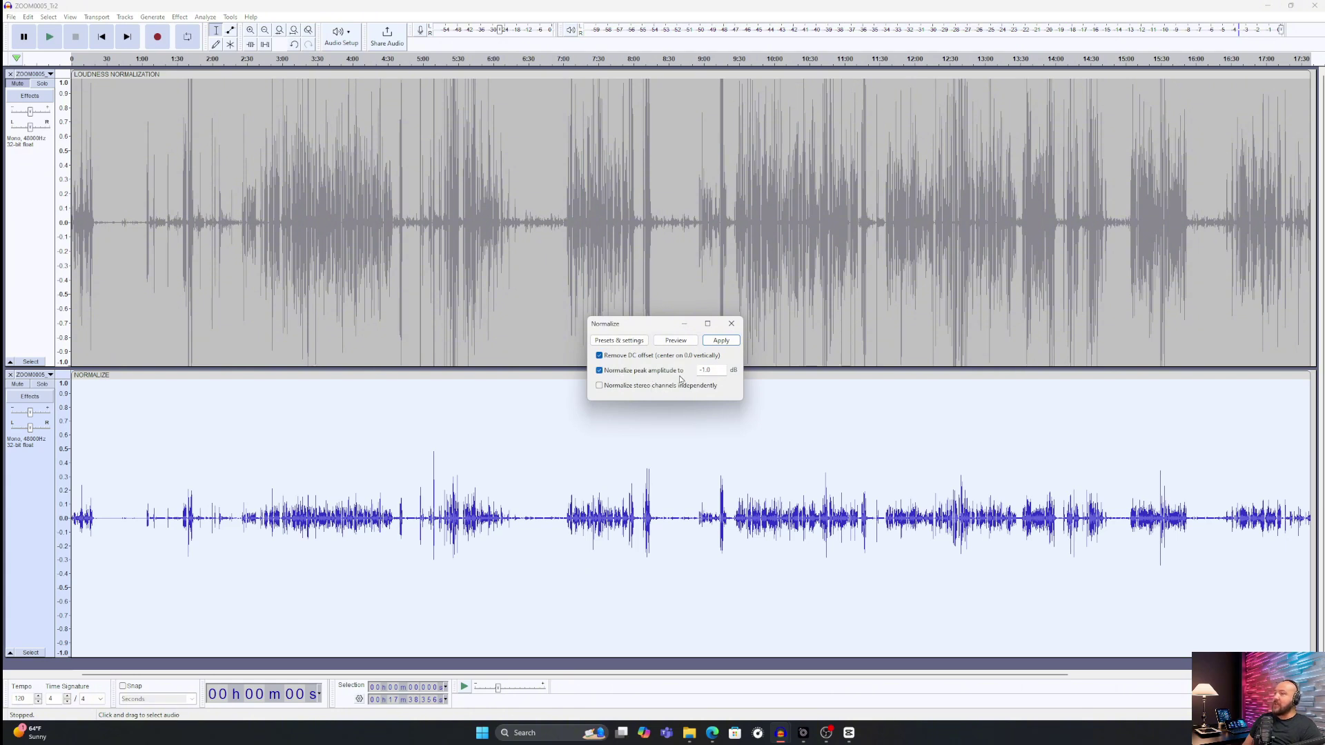
click(723, 340)
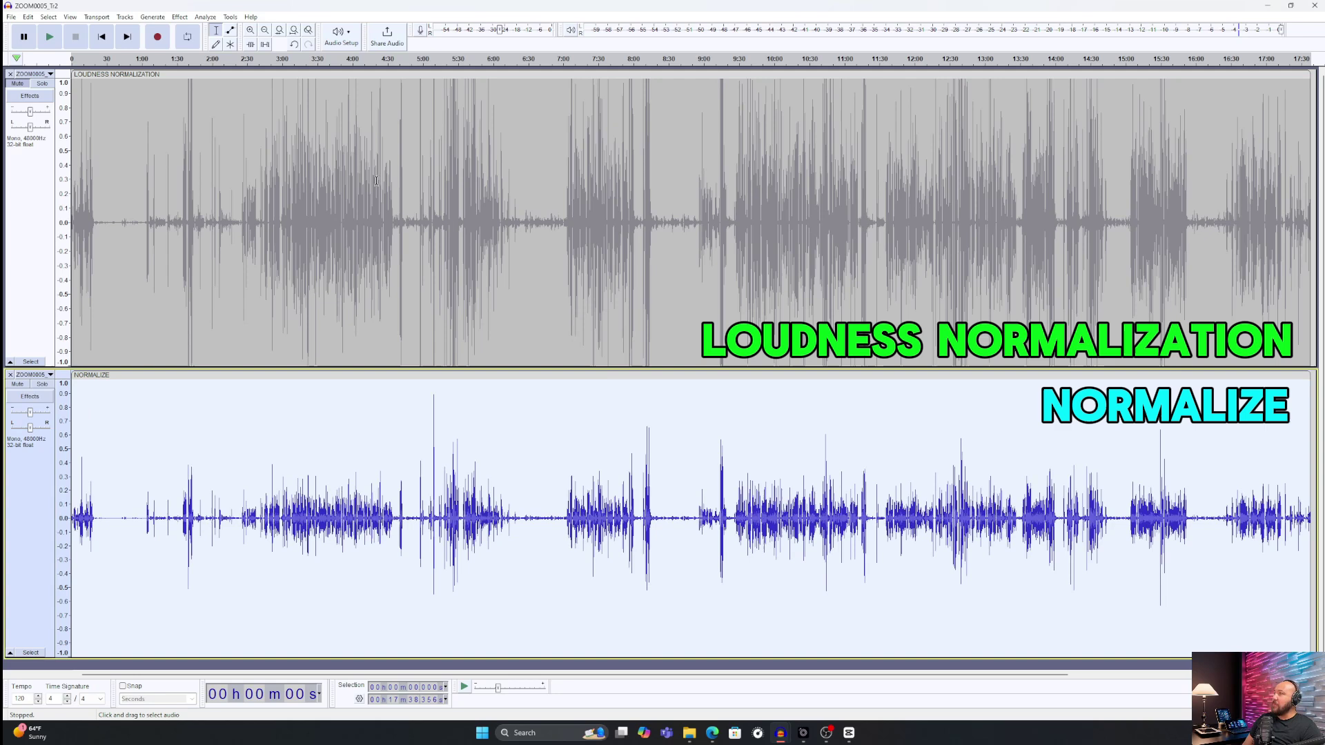
click(19, 249)
- Unmute the top loudness-normalized track and select the bottom NORMALIZE track
click(19, 84)
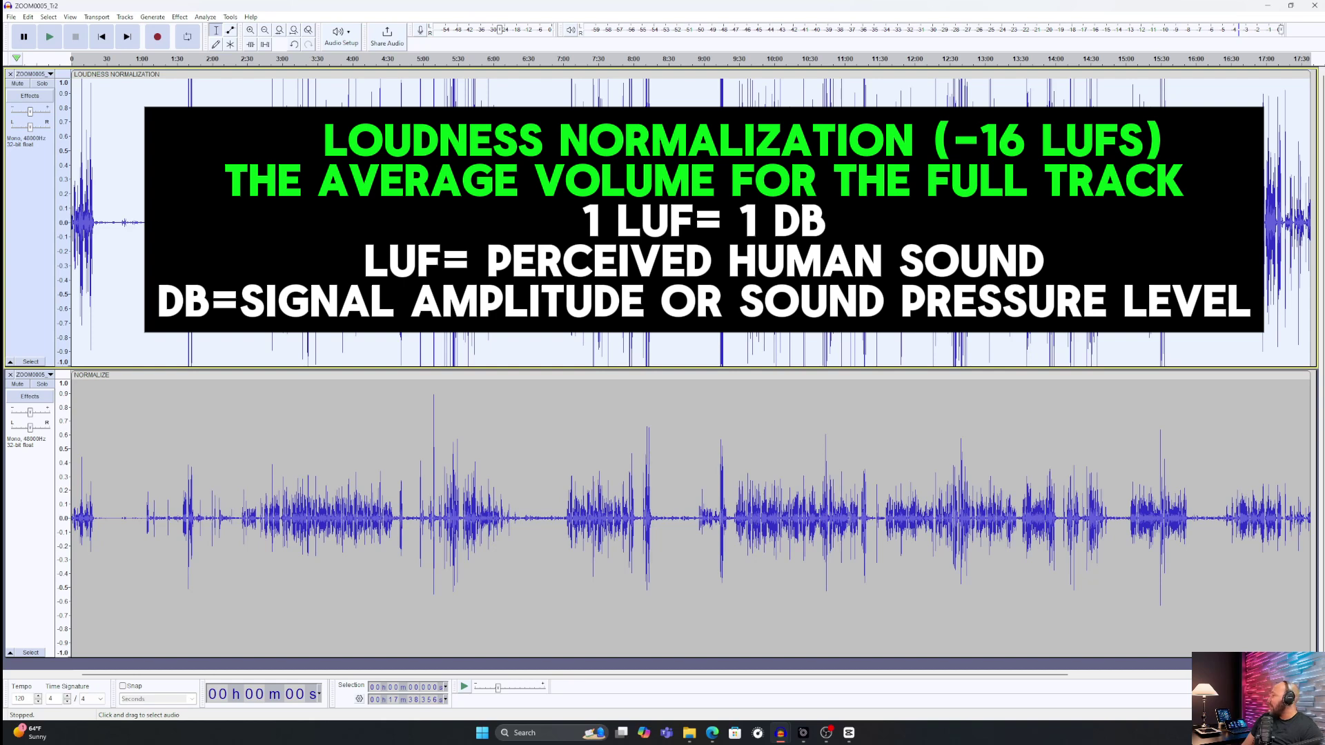
click(31, 514)
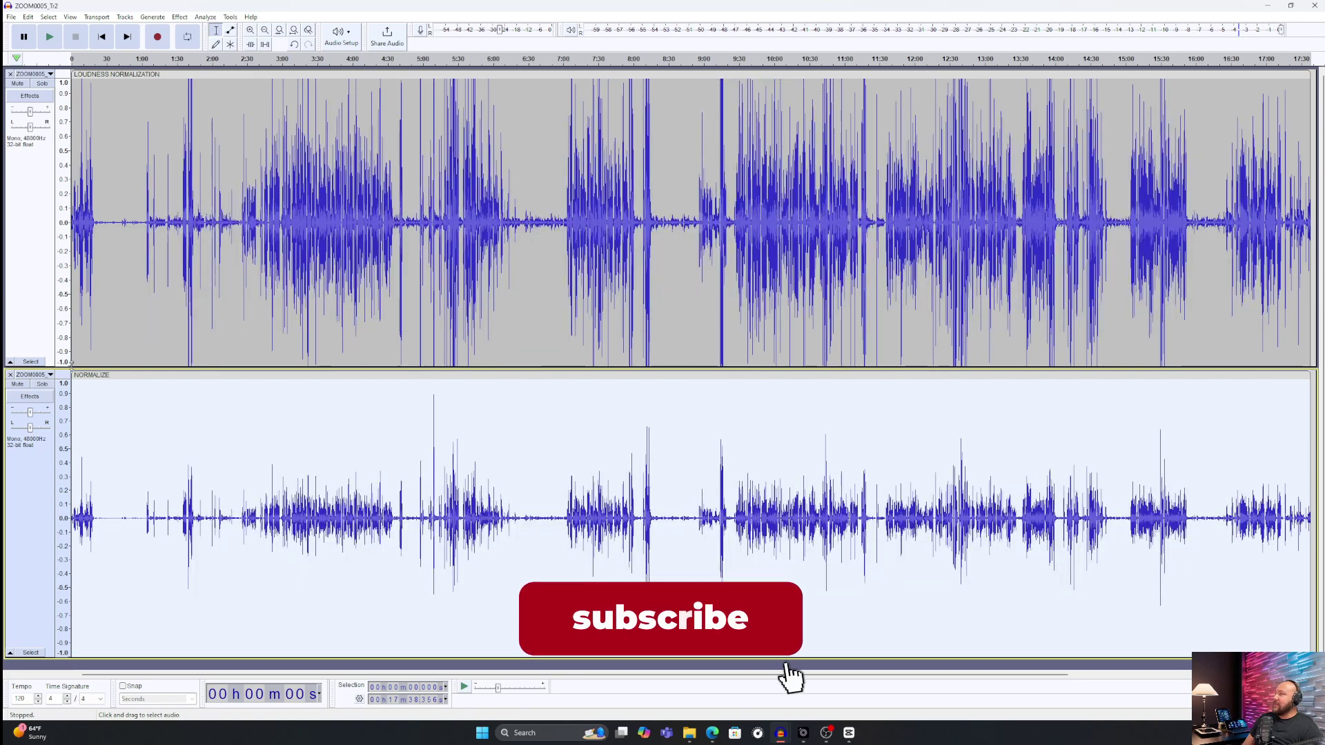
- Play near ten minutes, switch muting to hear NORMALIZE, pause, then select the top track at 9:46
click(769, 59)
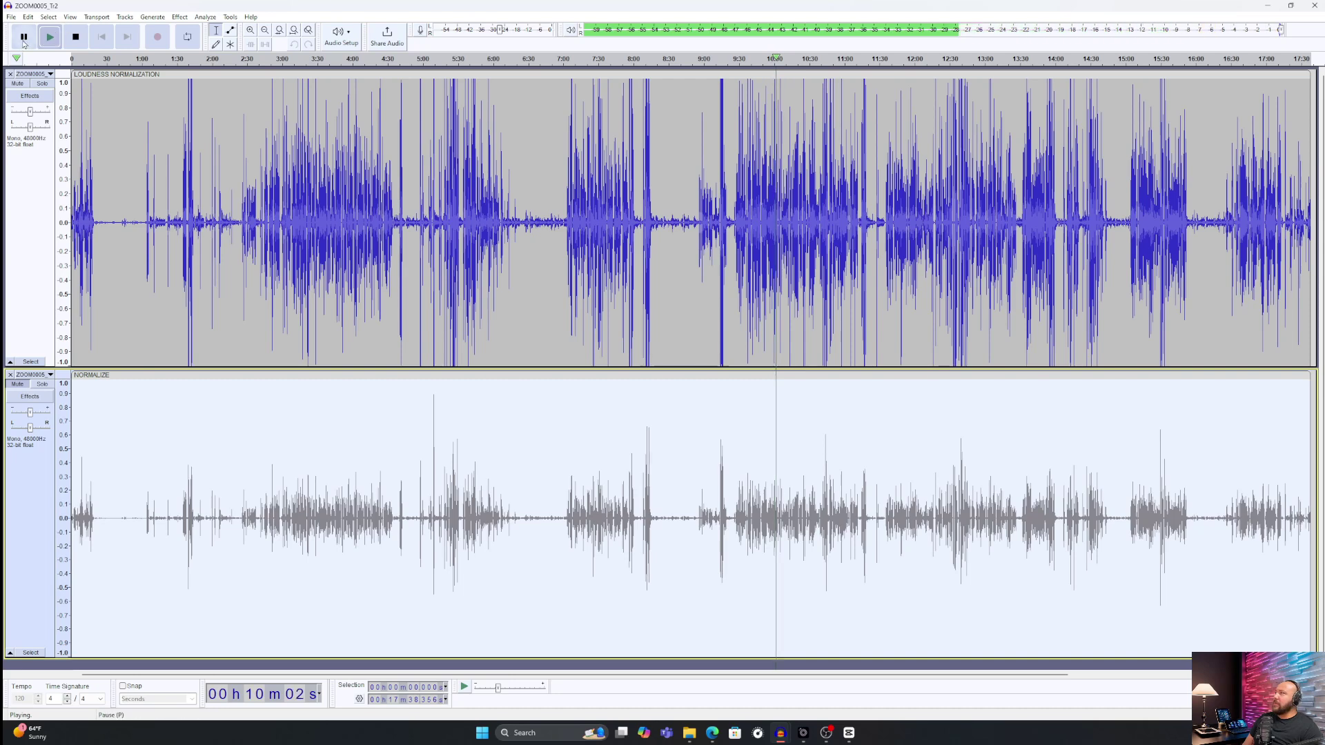
click(17, 83)
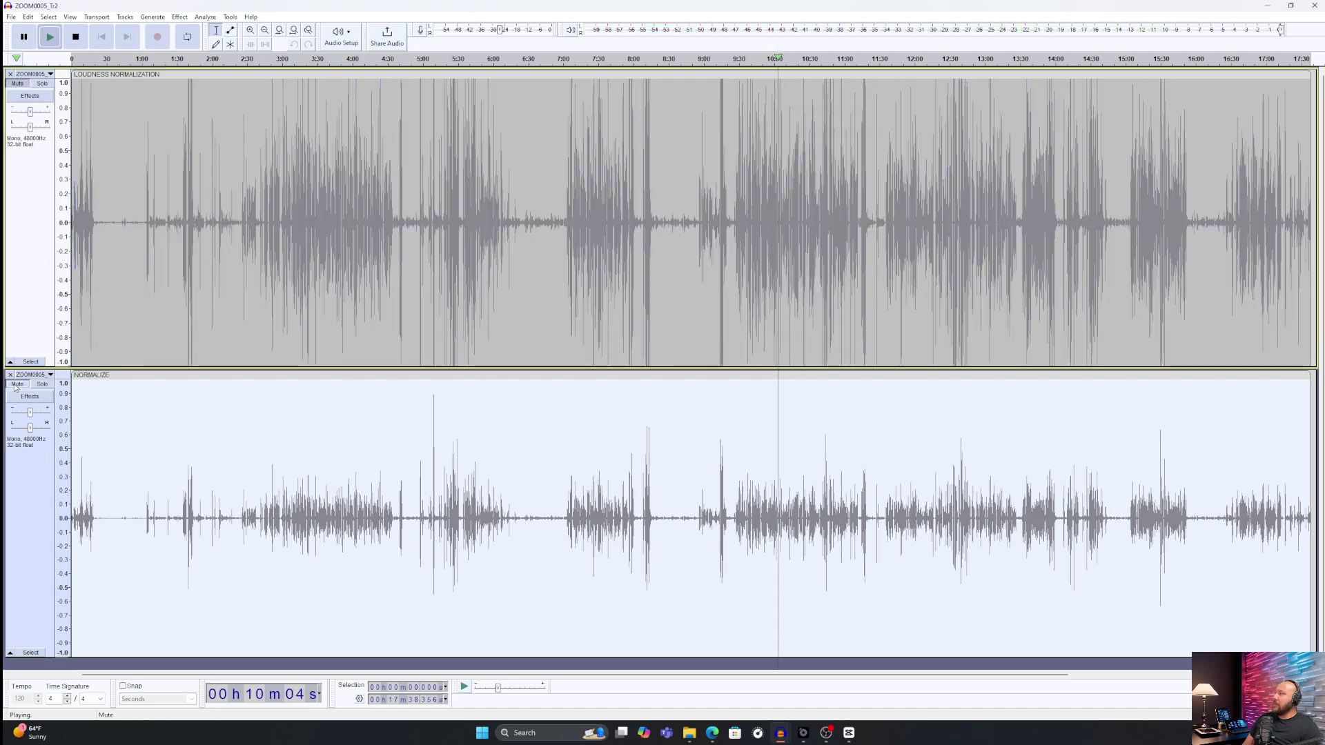
click(18, 385)
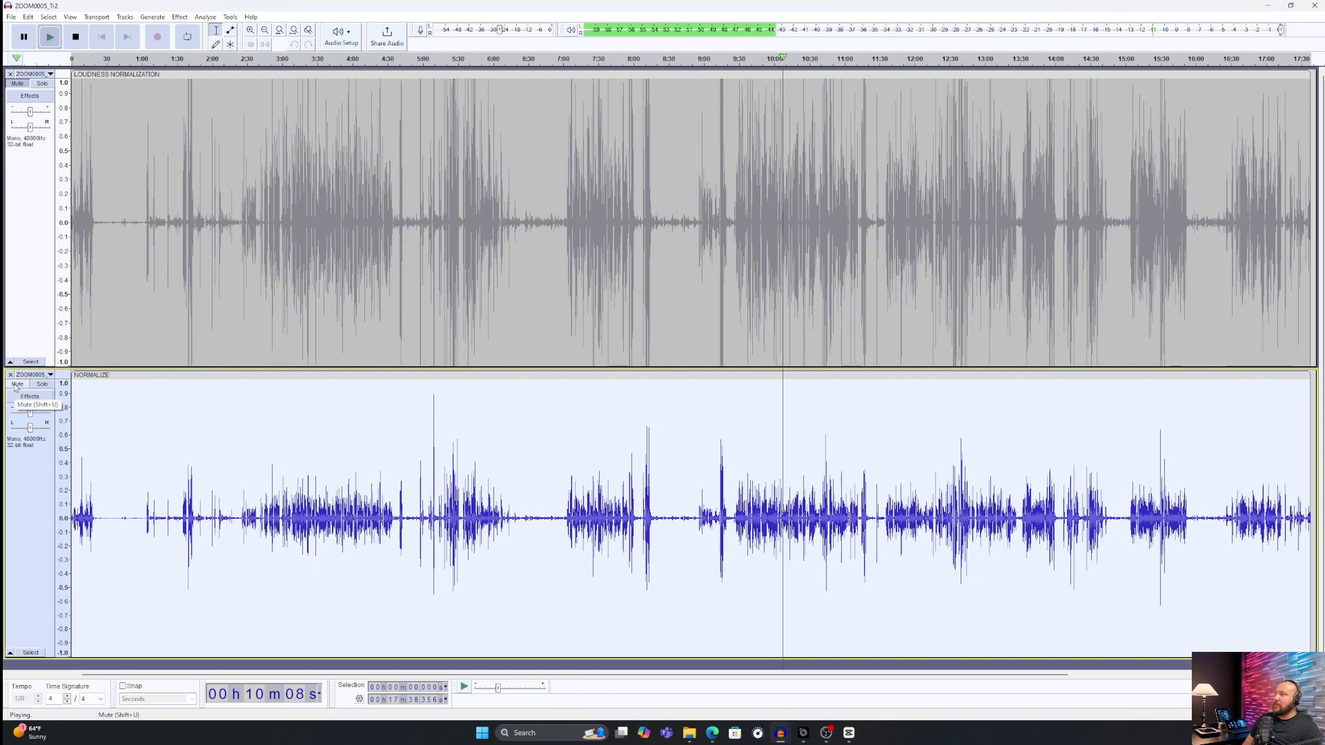
click(24, 37)
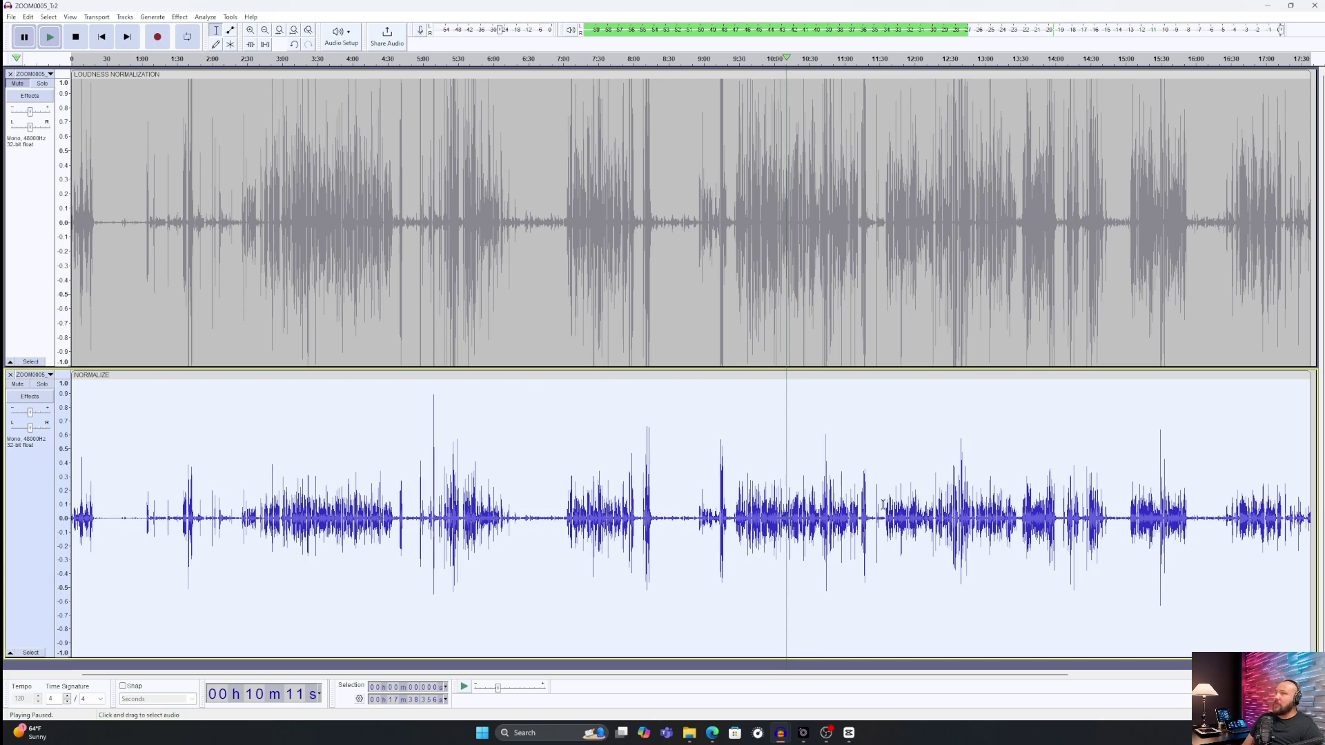
click(765, 222)
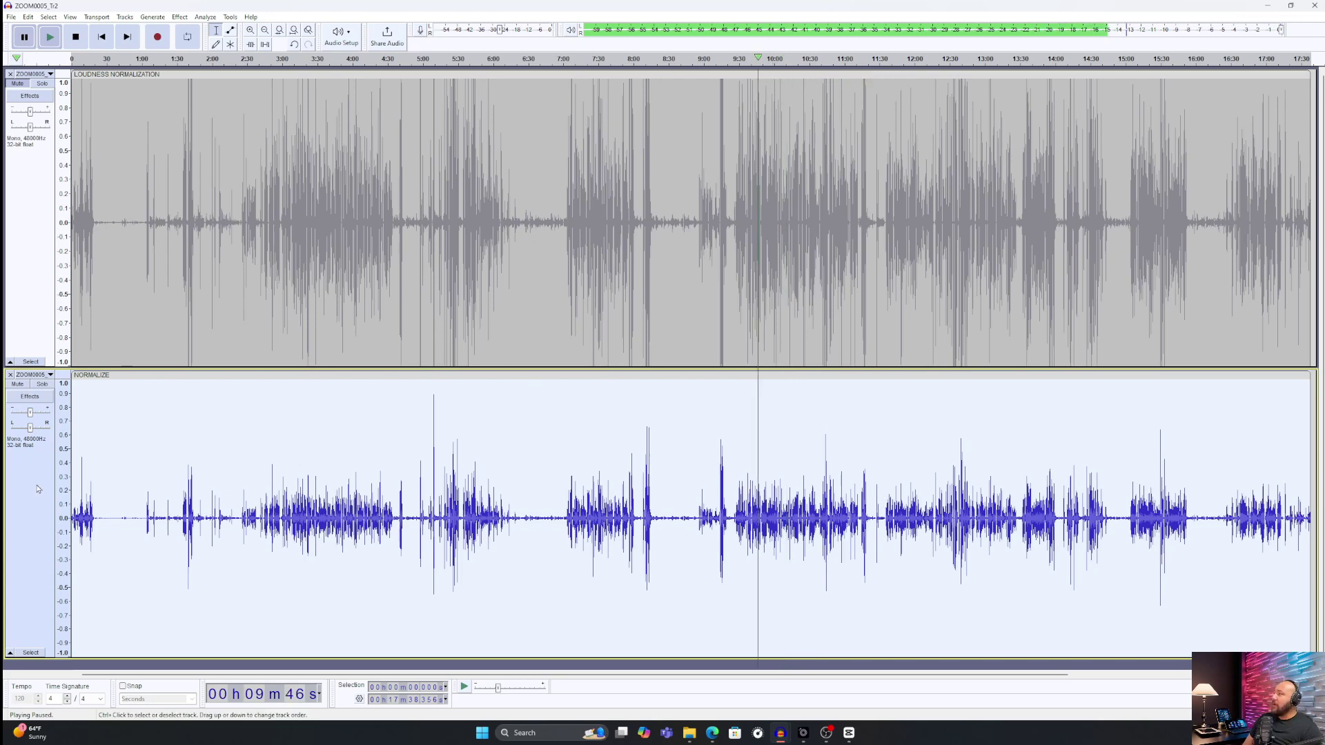
click(27, 112)
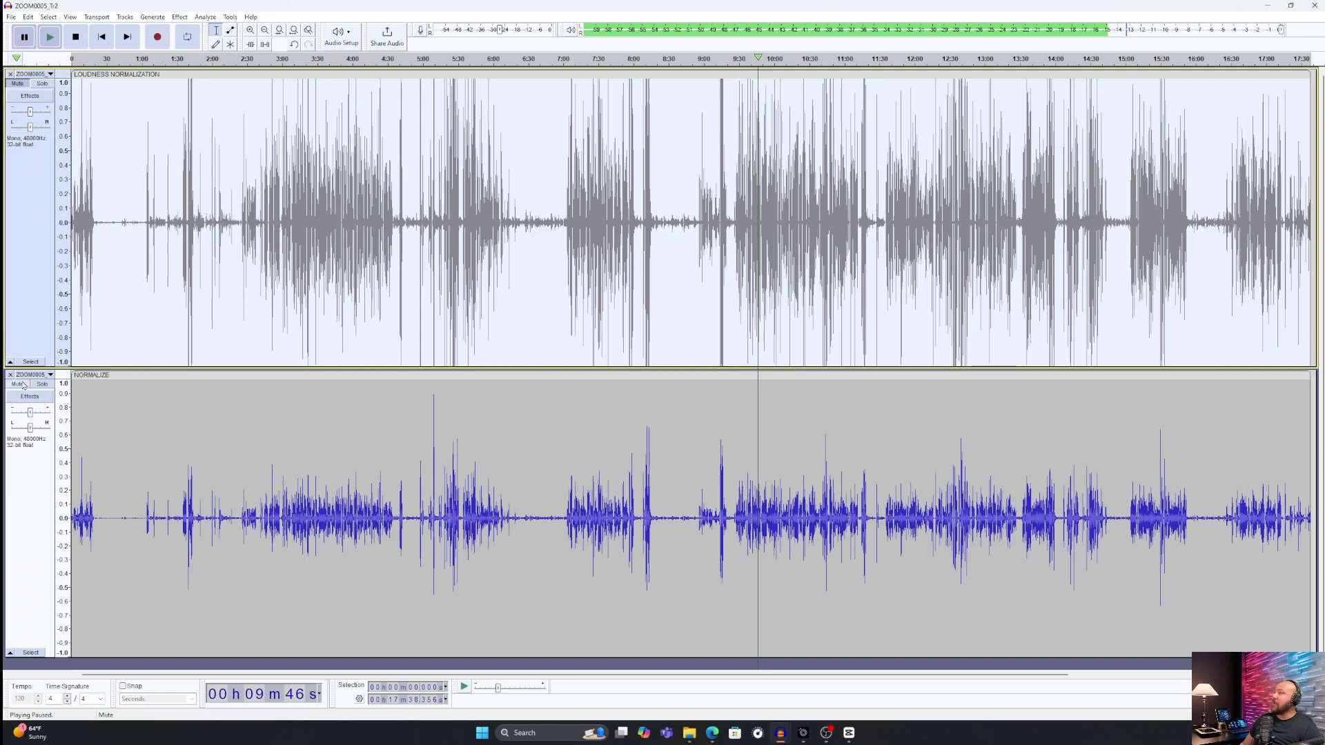
- Unmute the top track and apply the Compressor at -20 dB threshold, 3:1 ratio
click(17, 83)
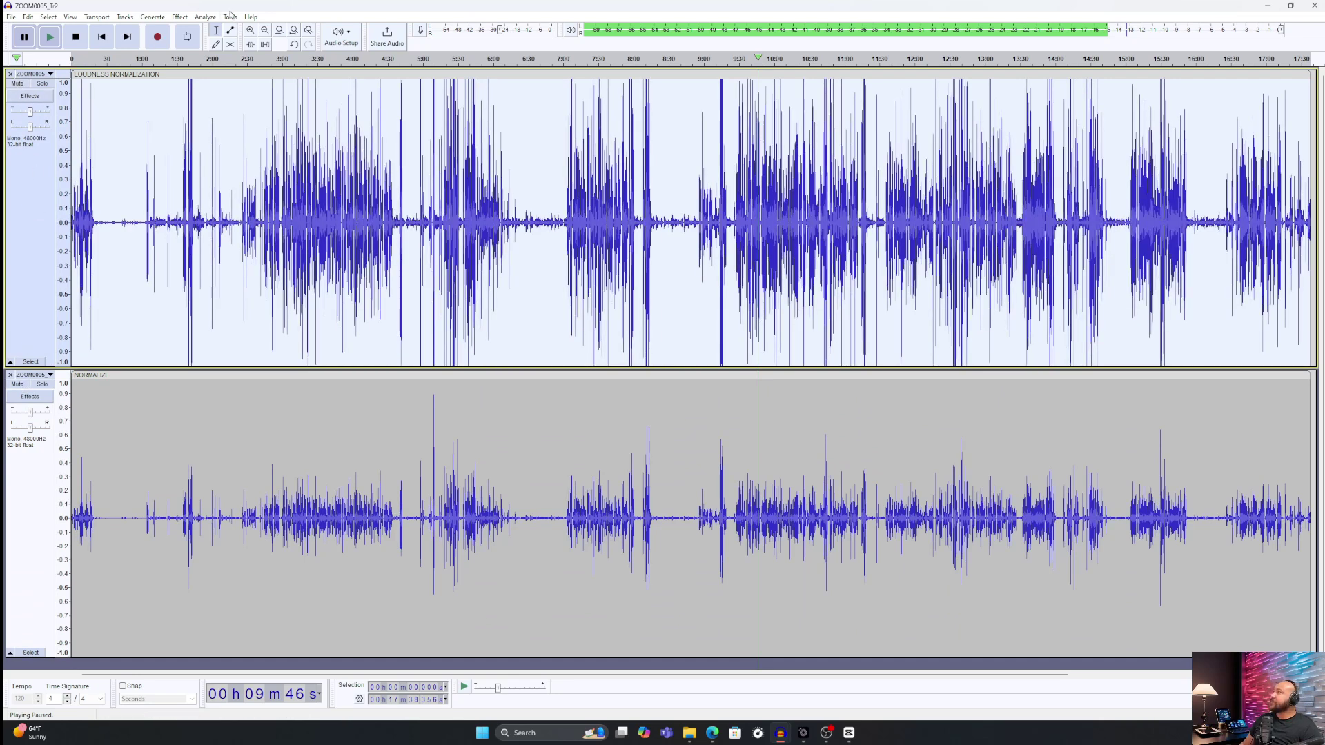
click(180, 17)
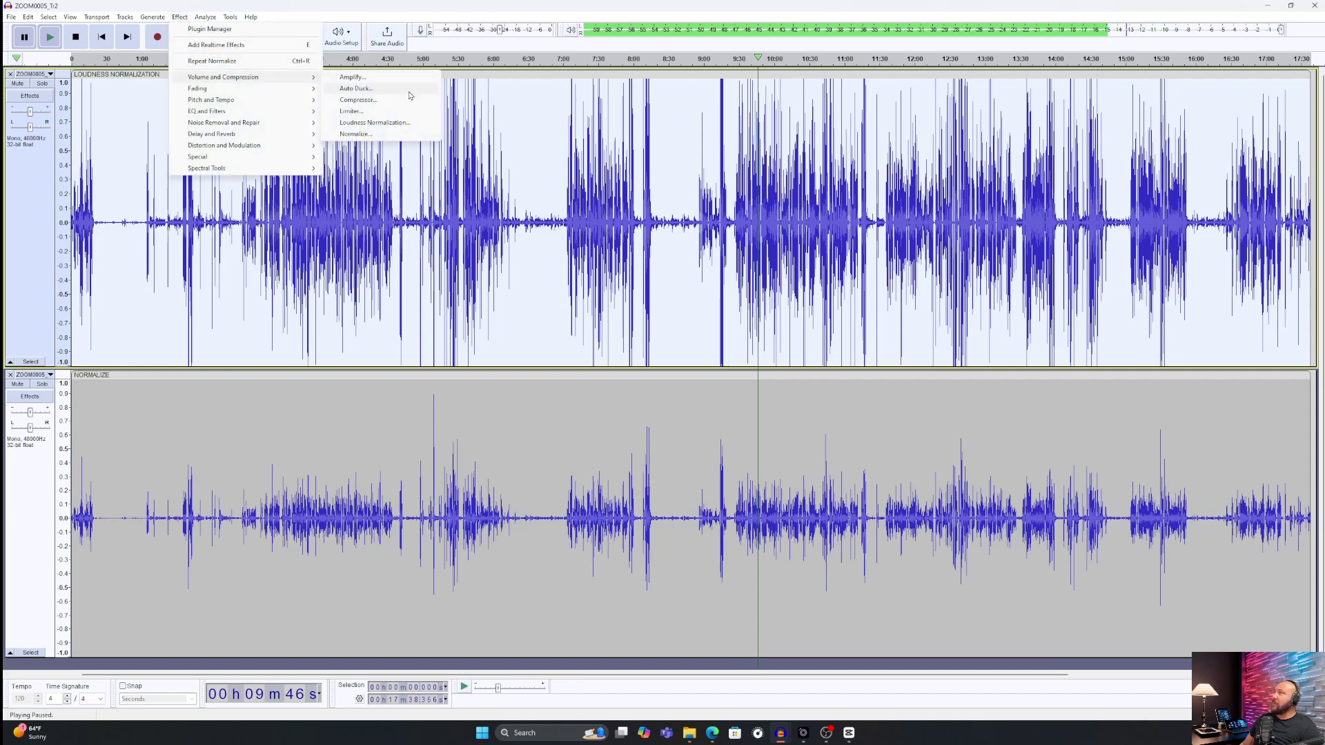
click(403, 101)
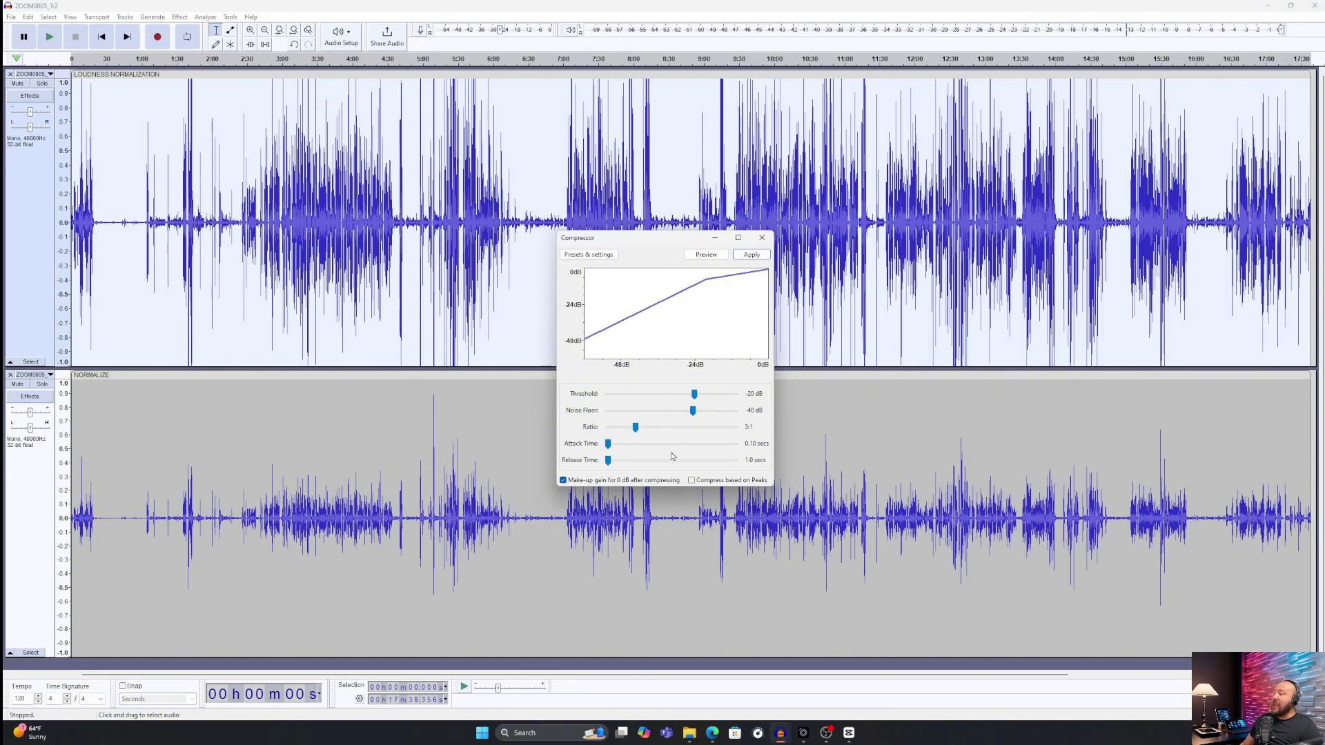
click(752, 257)
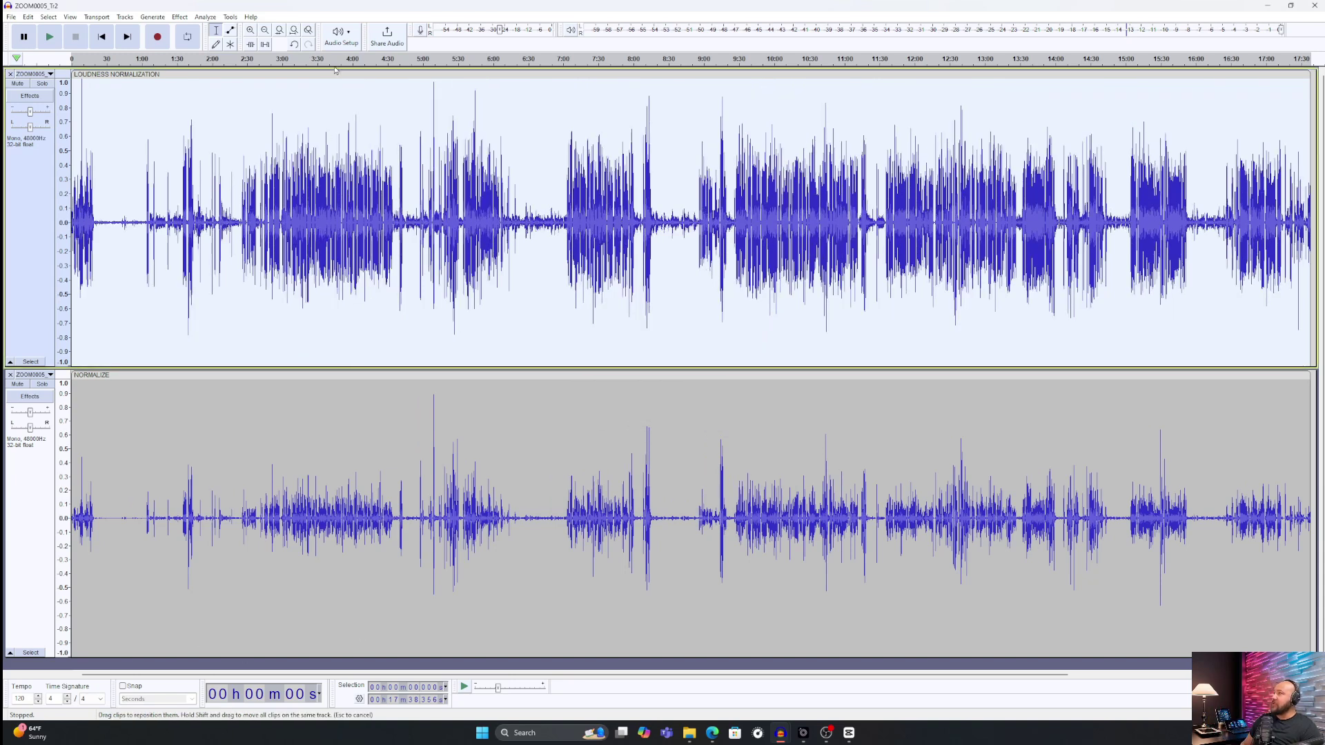
- Select the NORMALIZE track and apply the Compressor with the same -20 dB, 3:1 settings
click(33, 548)
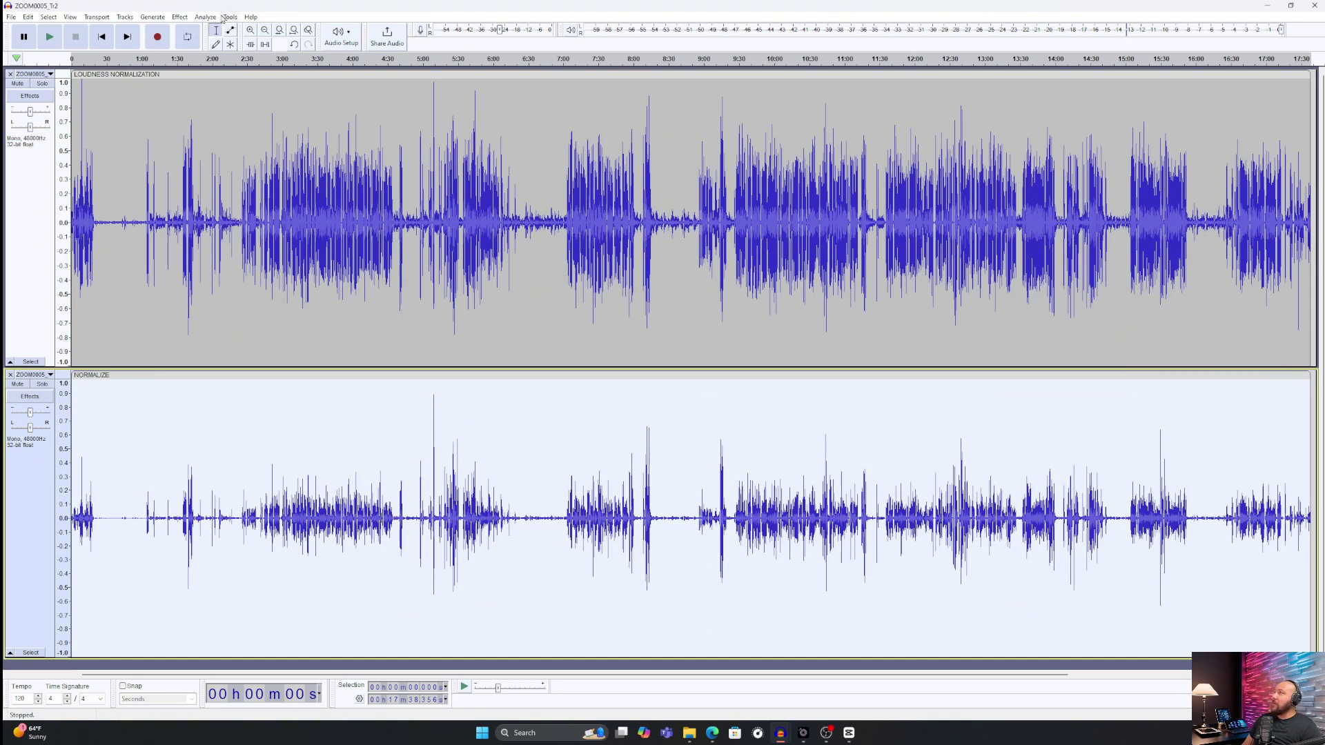
click(181, 17)
mouse_move(223, 77)
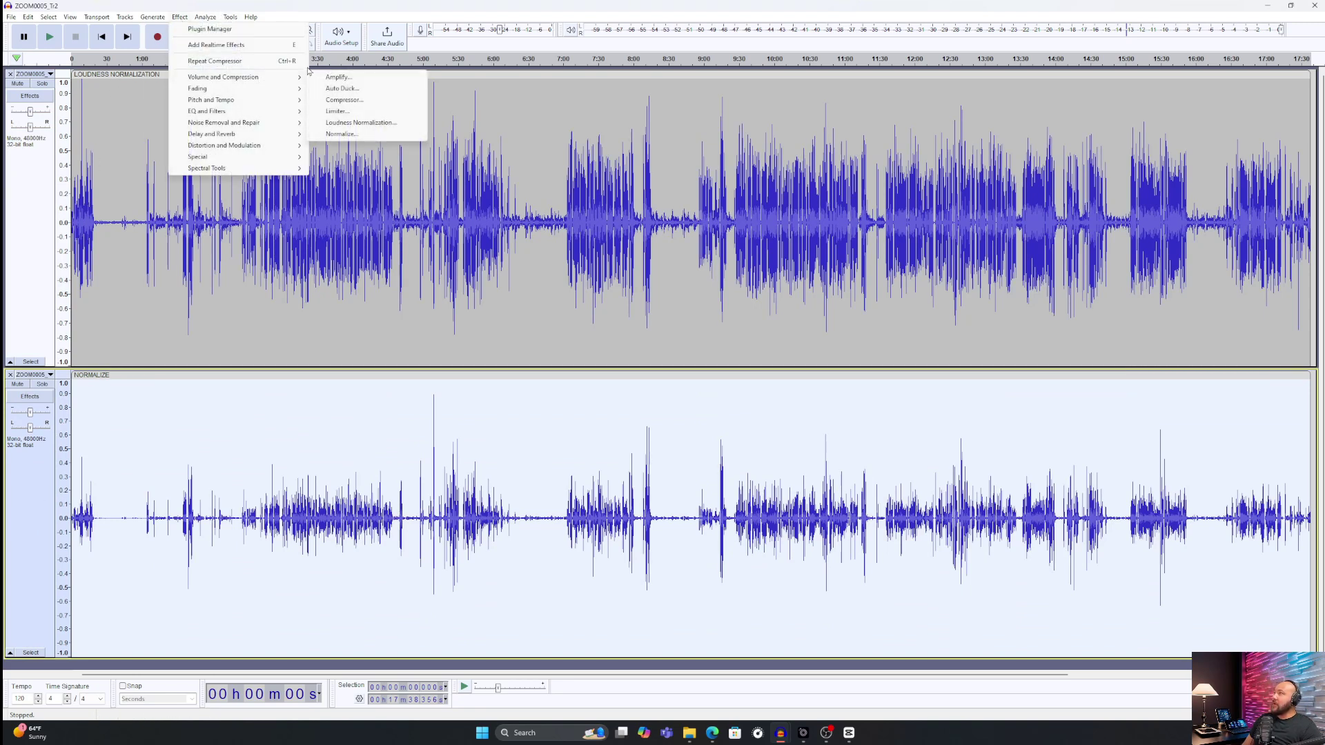
click(351, 99)
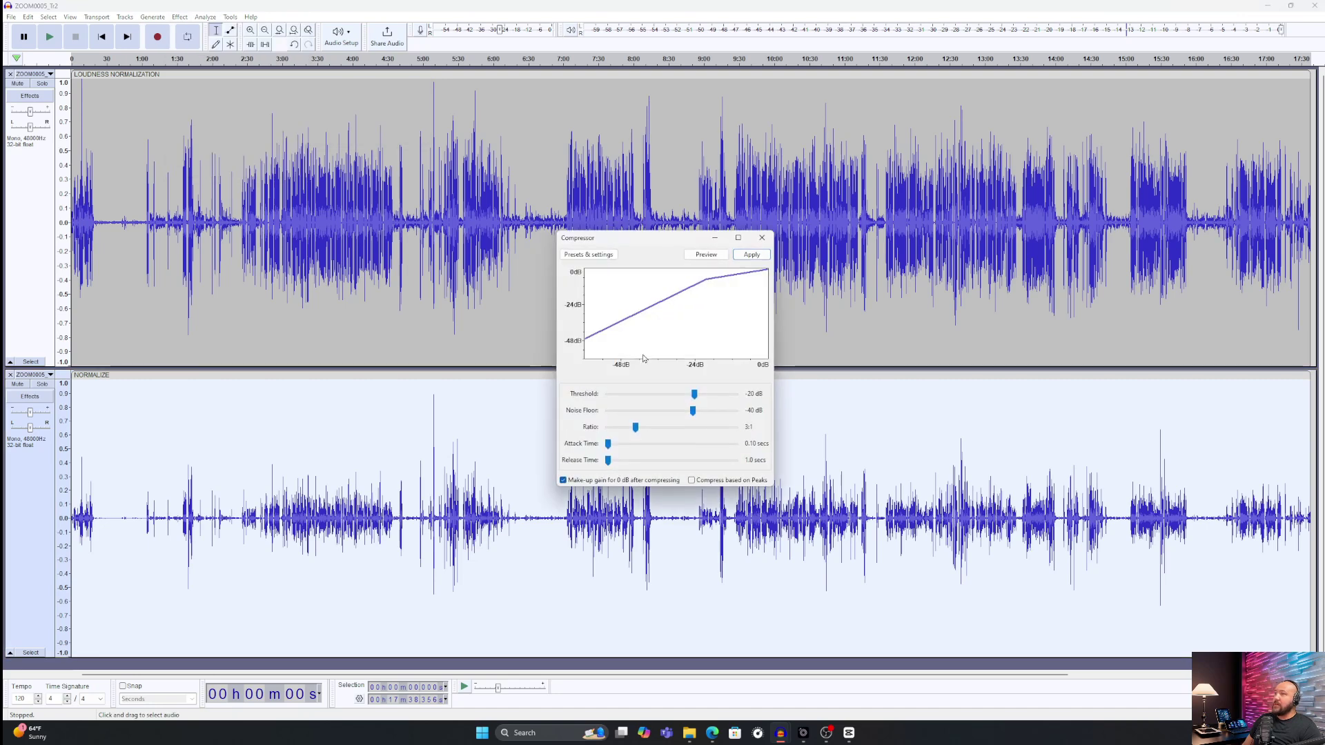
click(750, 255)
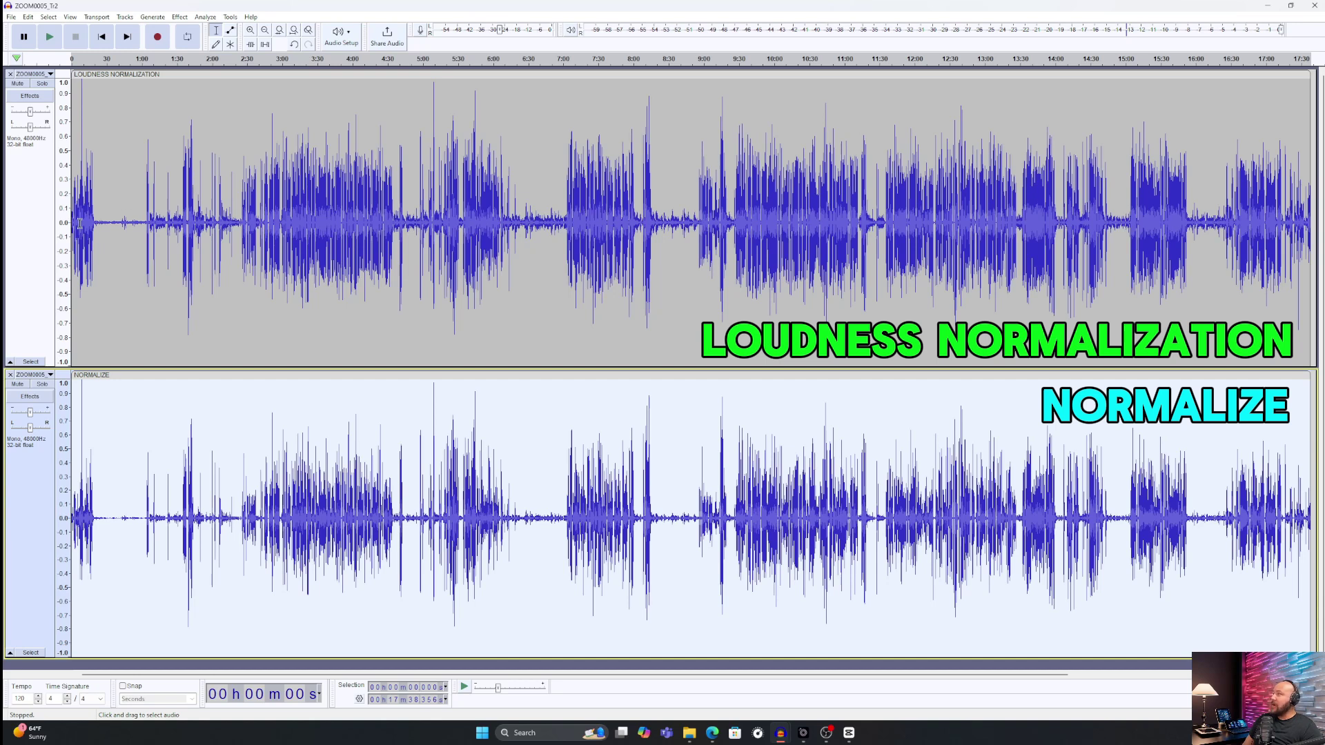
- Select the top track, mute NORMALIZE, and play from about 5:40, jumping to 7:12
click(184, 187)
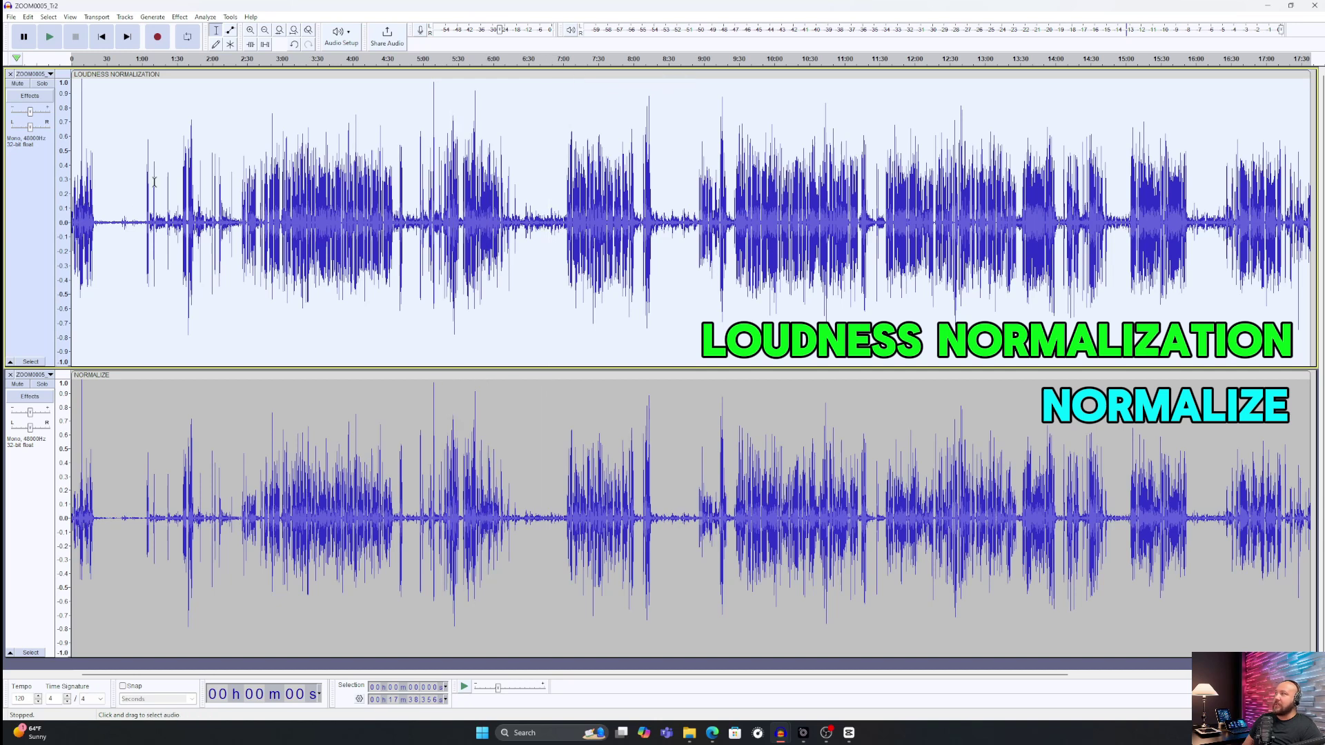
click(17, 384)
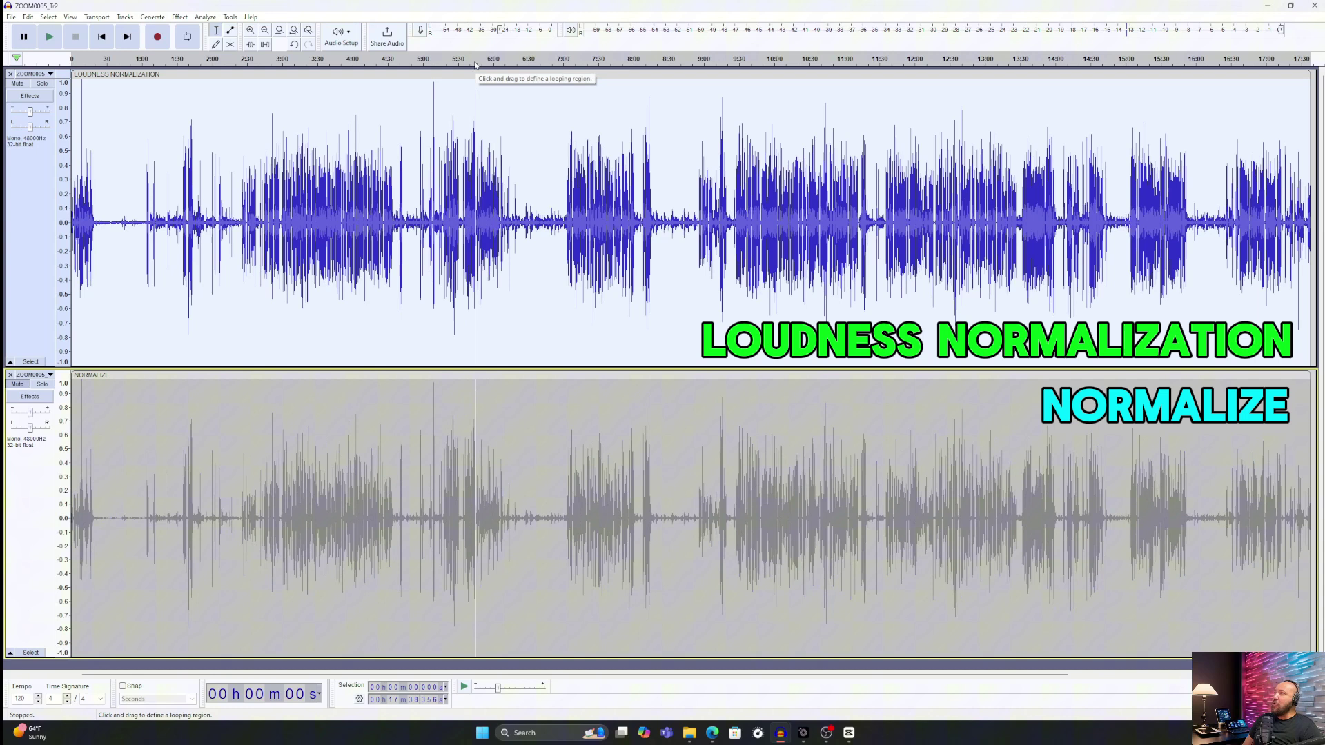
click(471, 63)
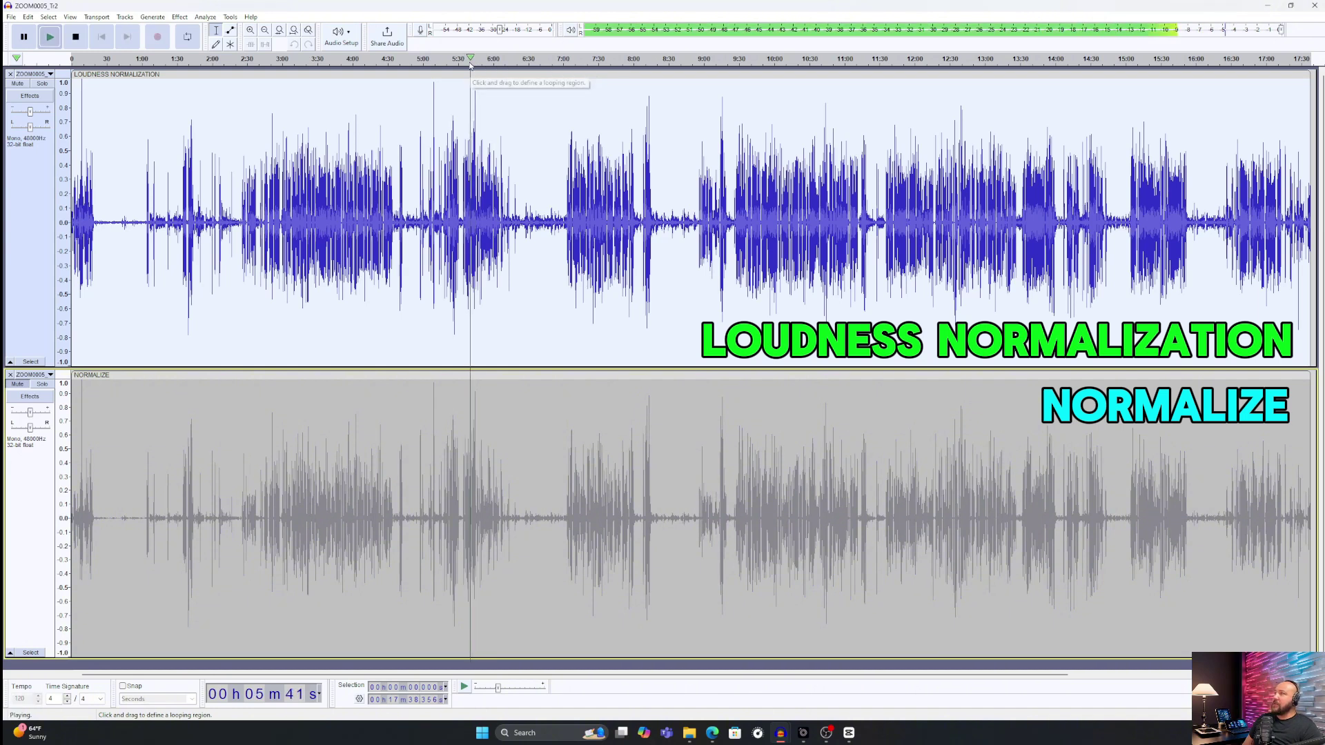
click(577, 61)
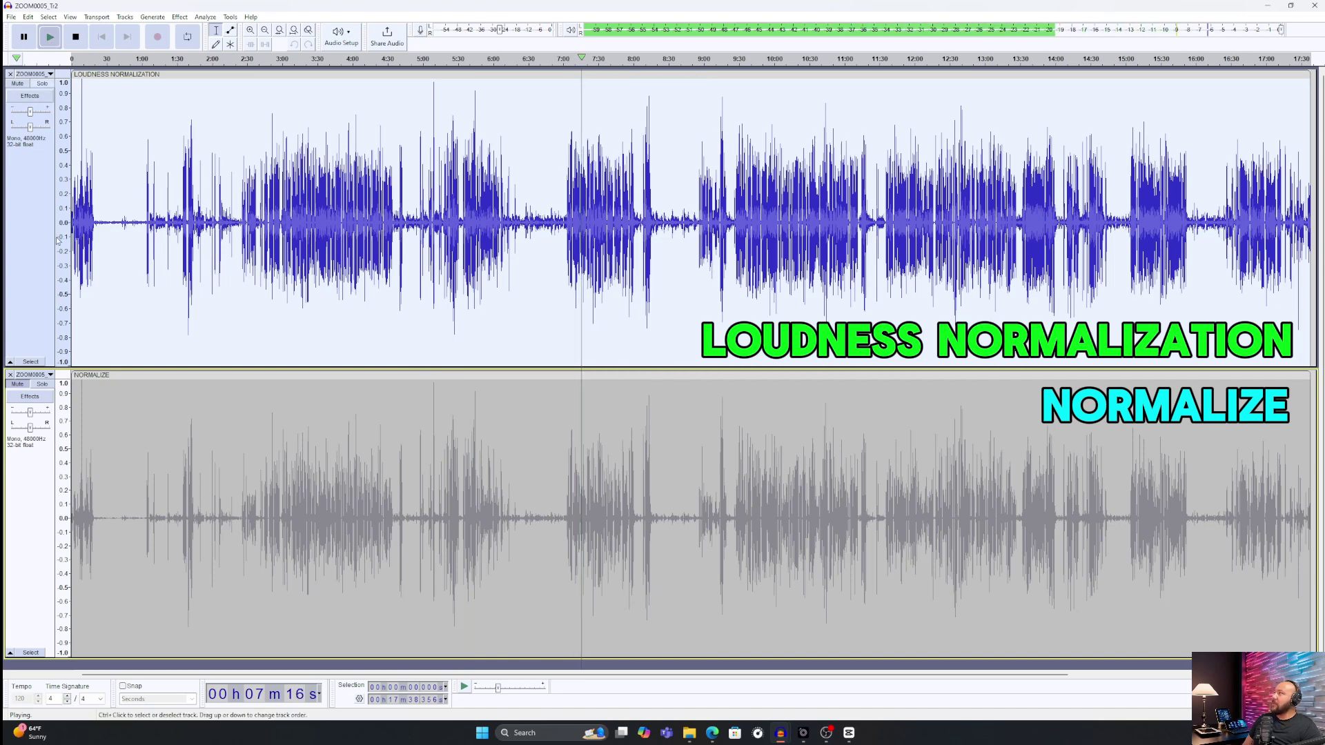
- Swap muting between the two tracks four times while listening, ending on the top track, then pause
click(19, 84)
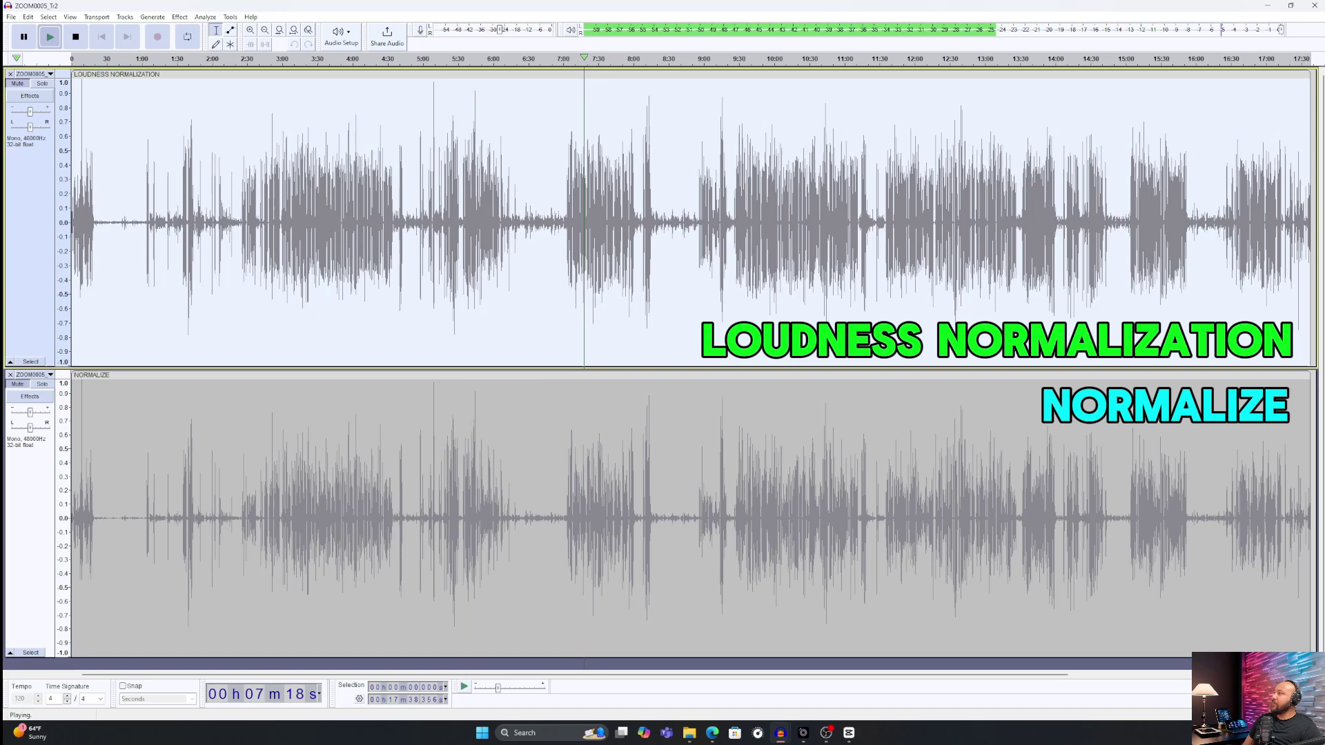
click(19, 385)
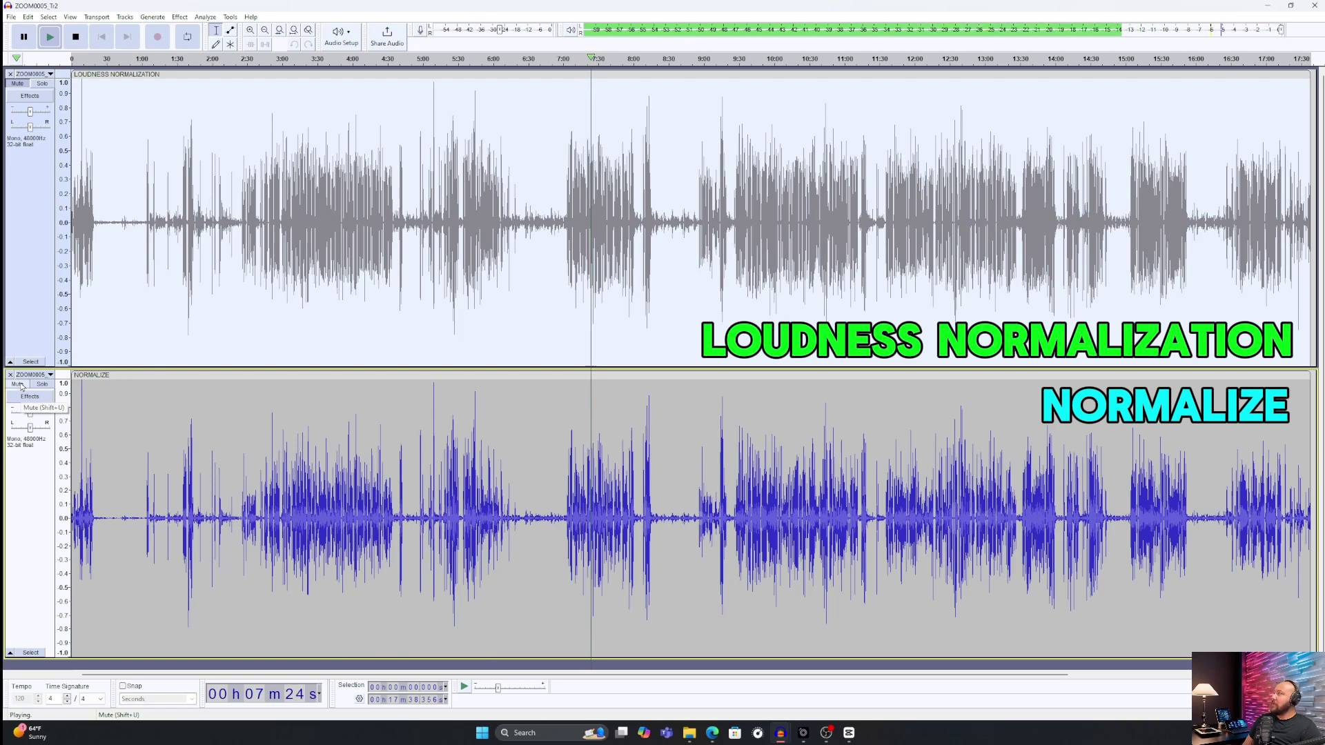
click(20, 386)
click(20, 86)
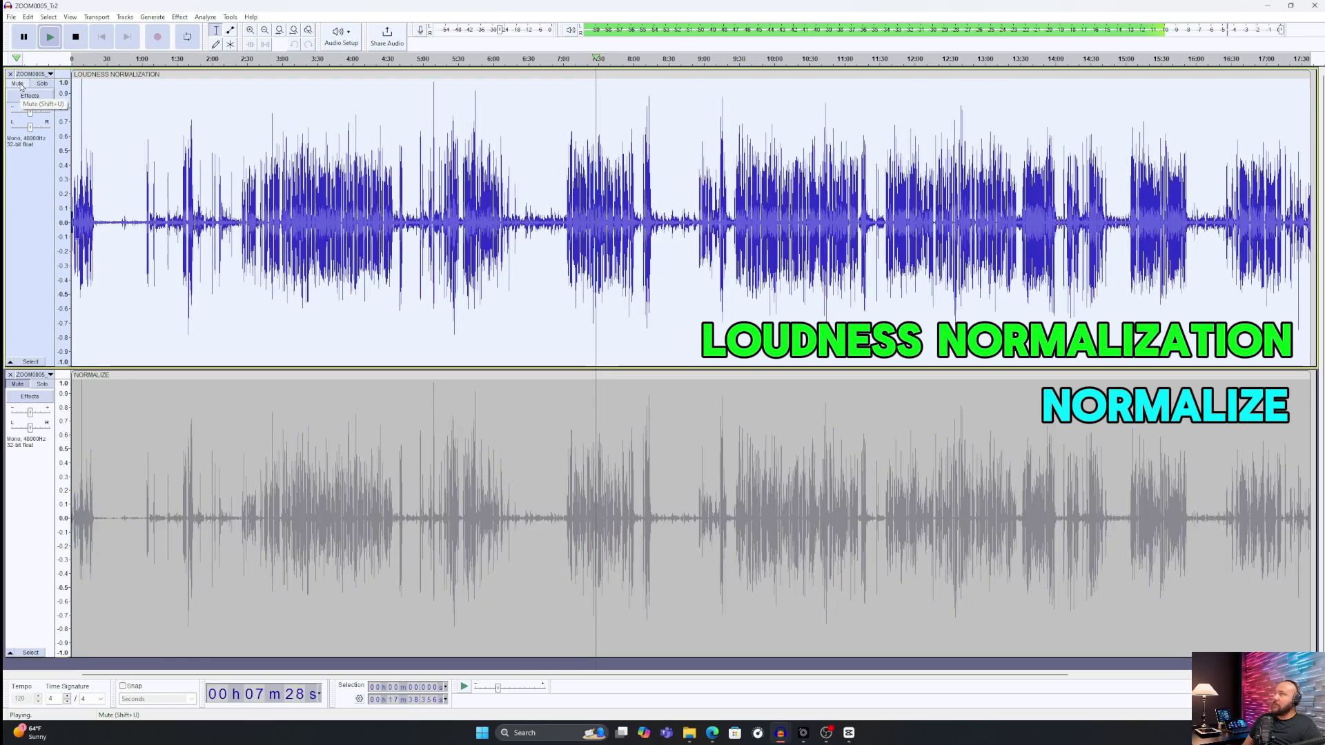
click(19, 85)
click(21, 385)
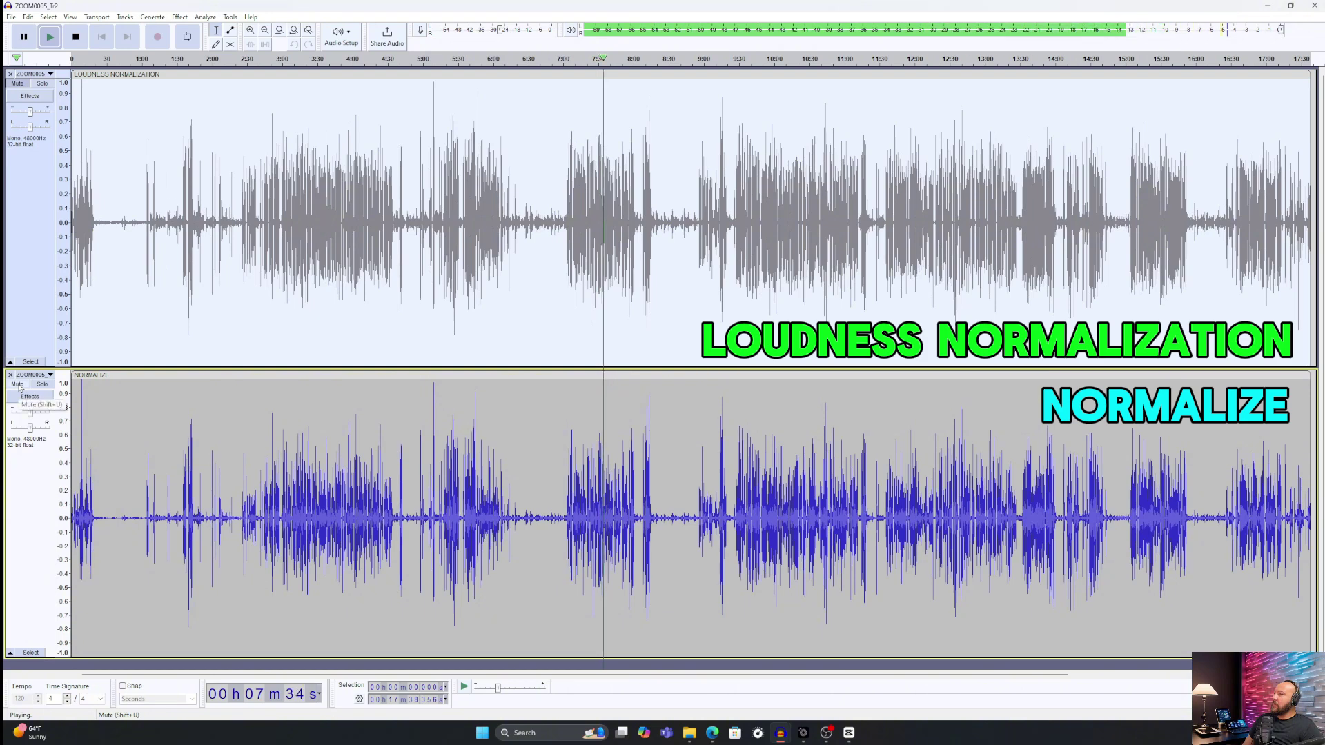
click(19, 385)
click(19, 86)
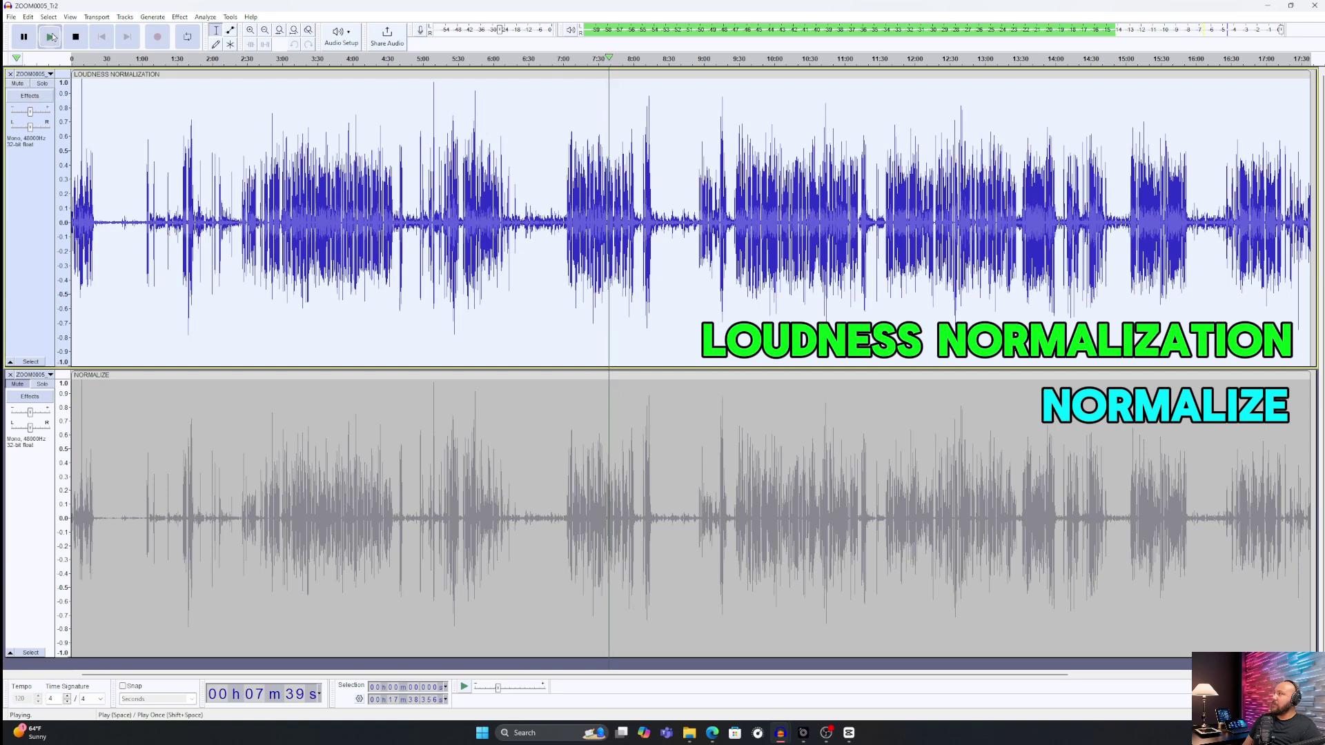
click(23, 37)
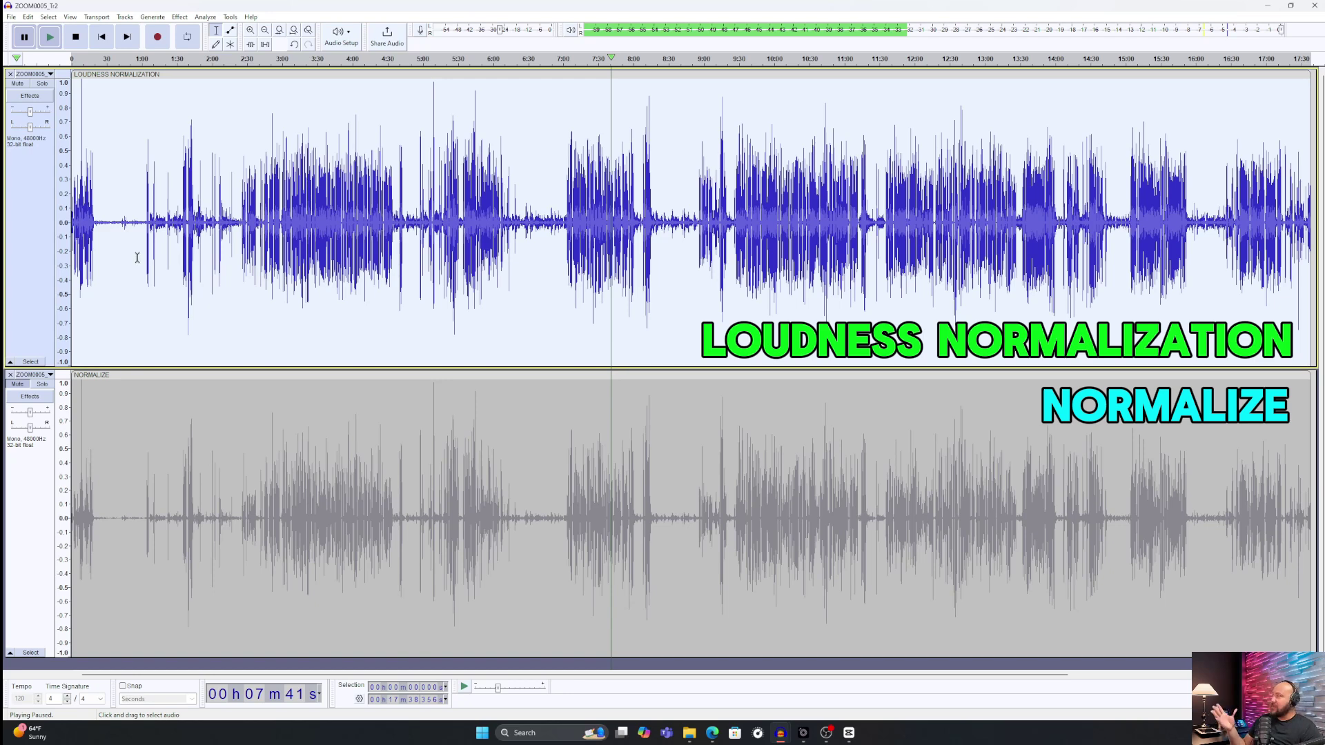
- Replay from about 0:29, muting the top track to hear the bottom, then muting both
click(103, 146)
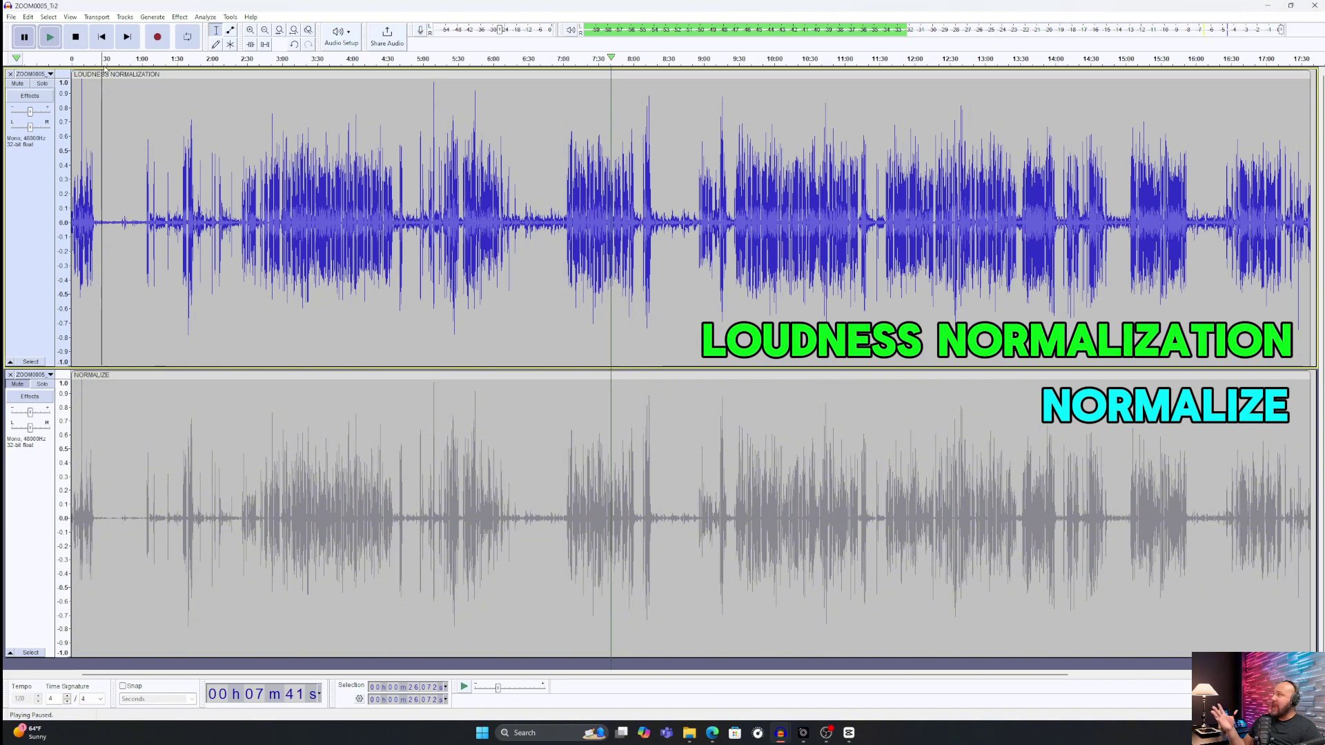
click(107, 60)
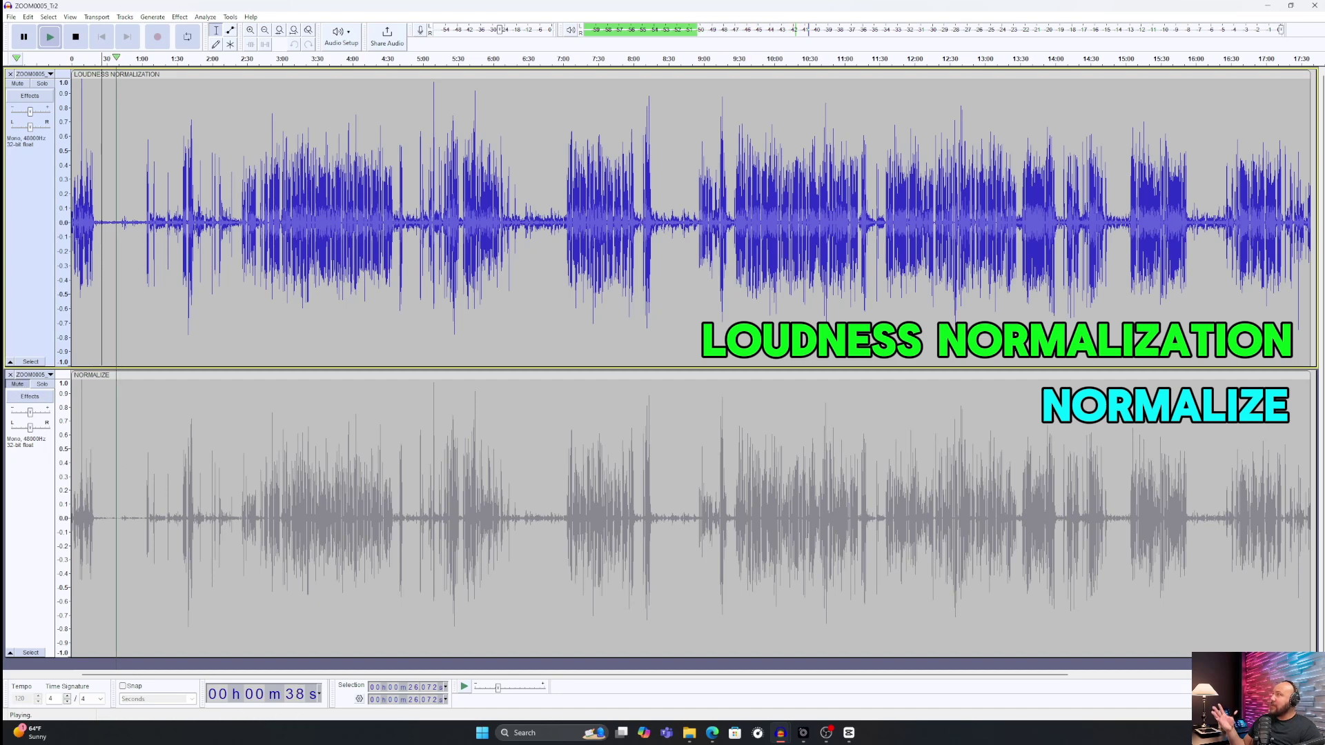
click(23, 88)
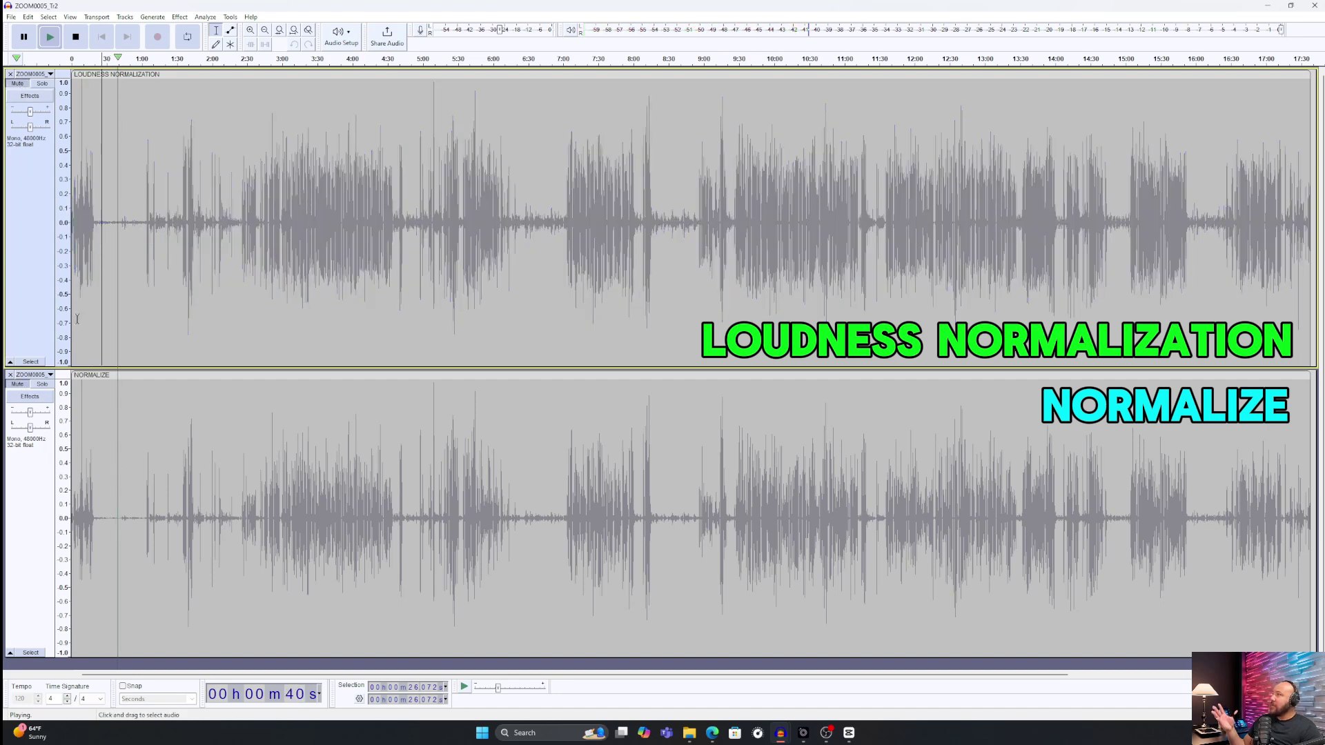
click(20, 389)
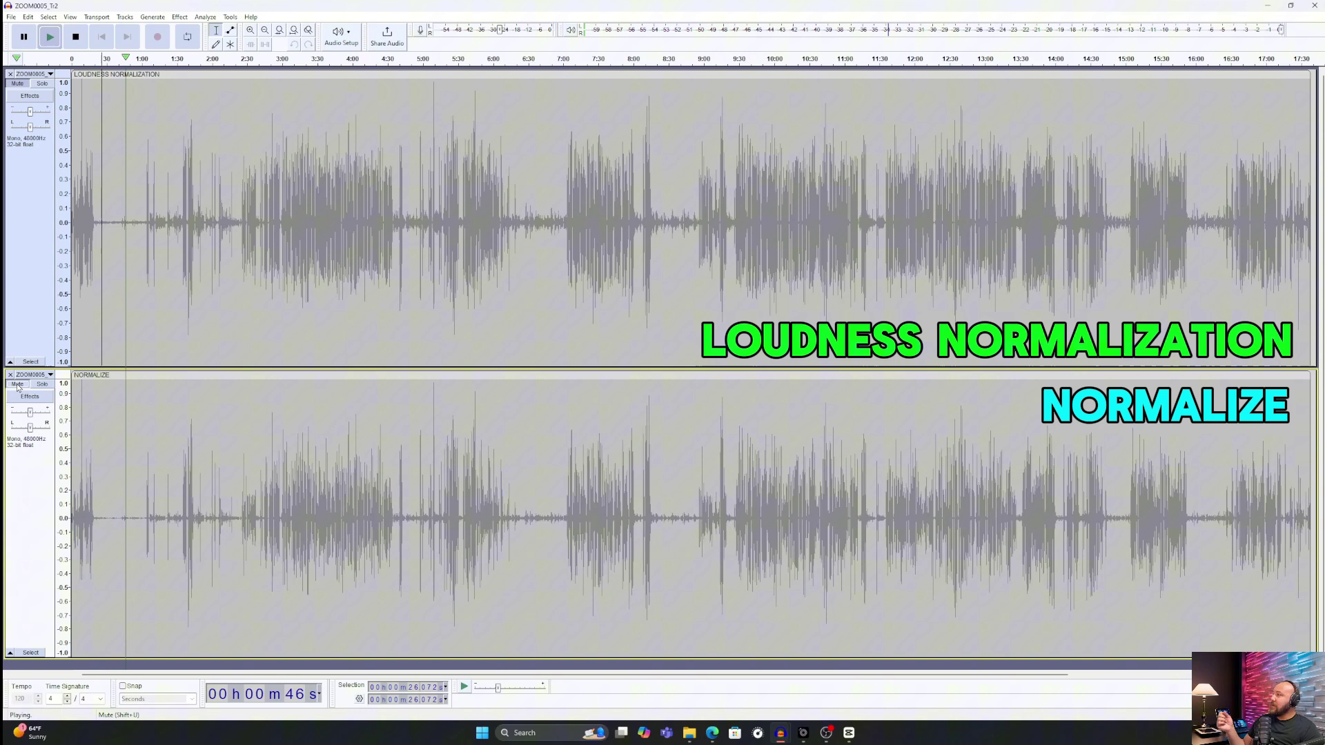
click(19, 385)
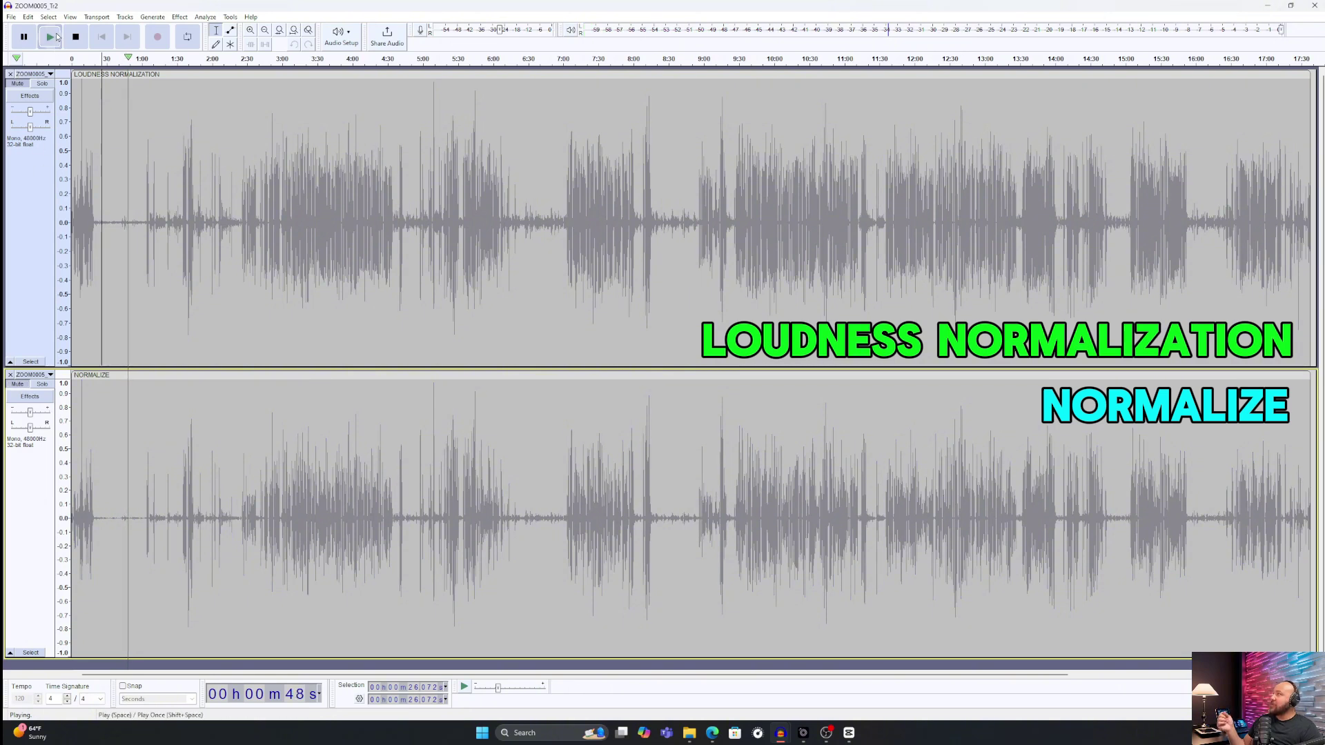
- Dismiss the Effect menu unused and select the whole top loudness-normalized track
click(180, 18)
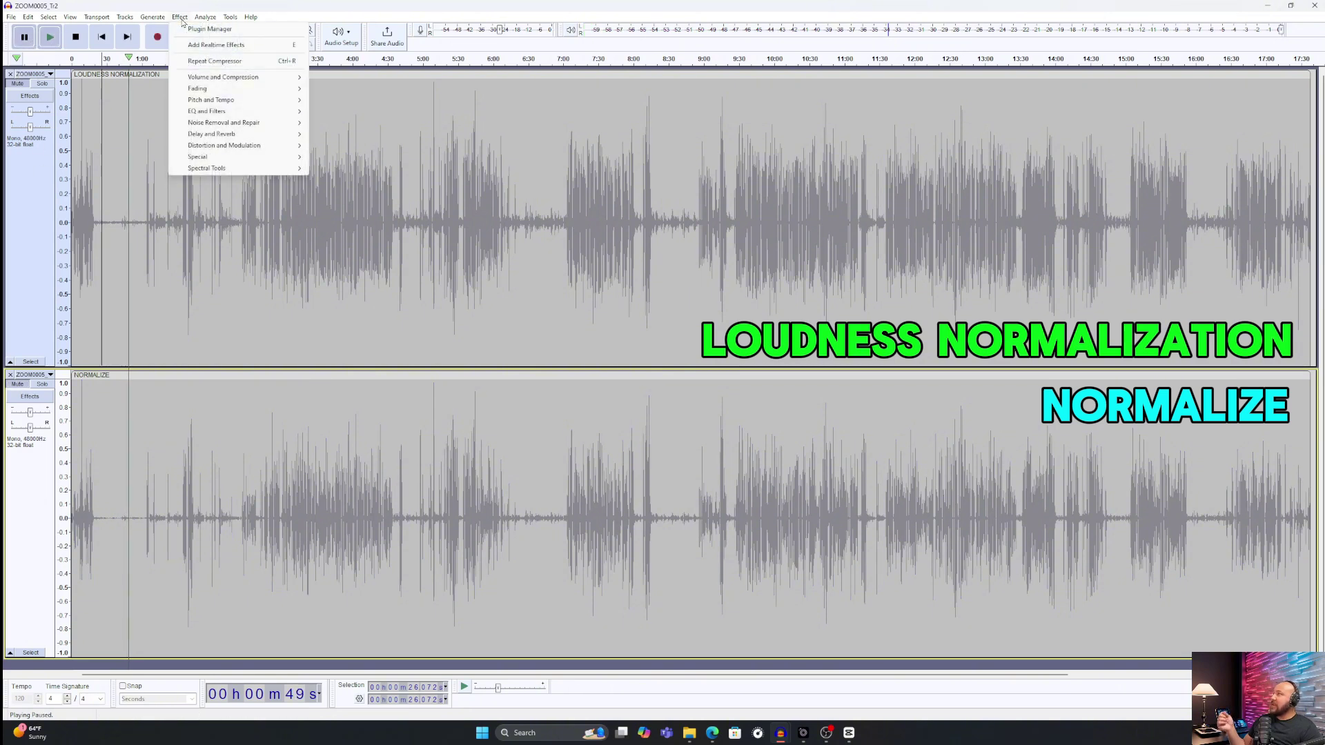
mouse_move(223, 122)
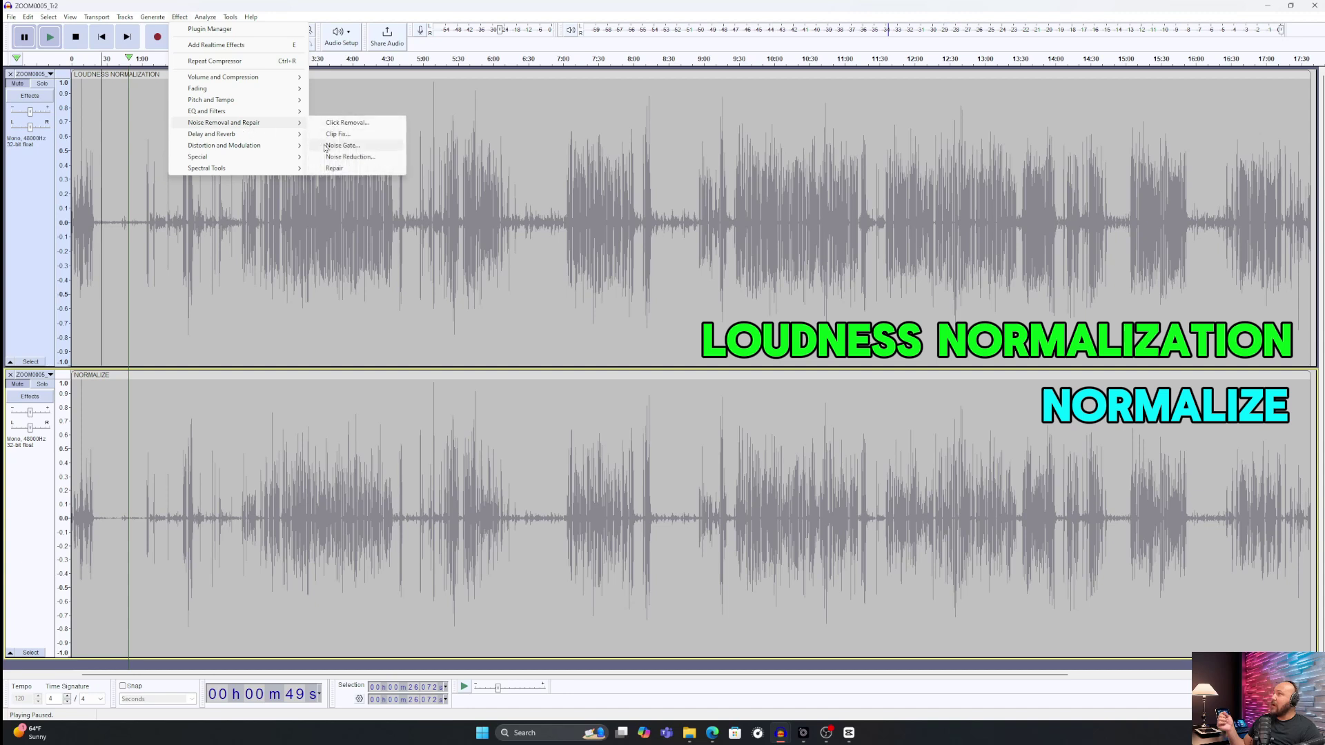
click(364, 161)
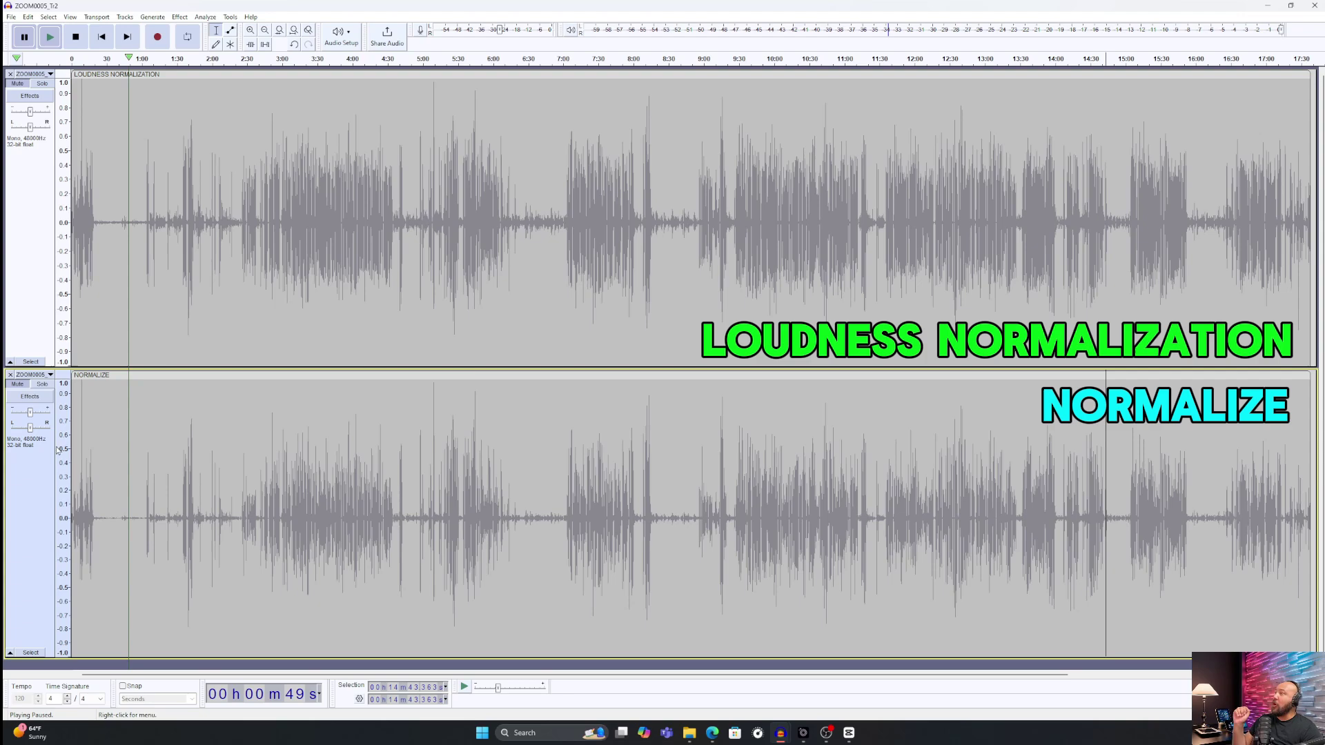
click(25, 553)
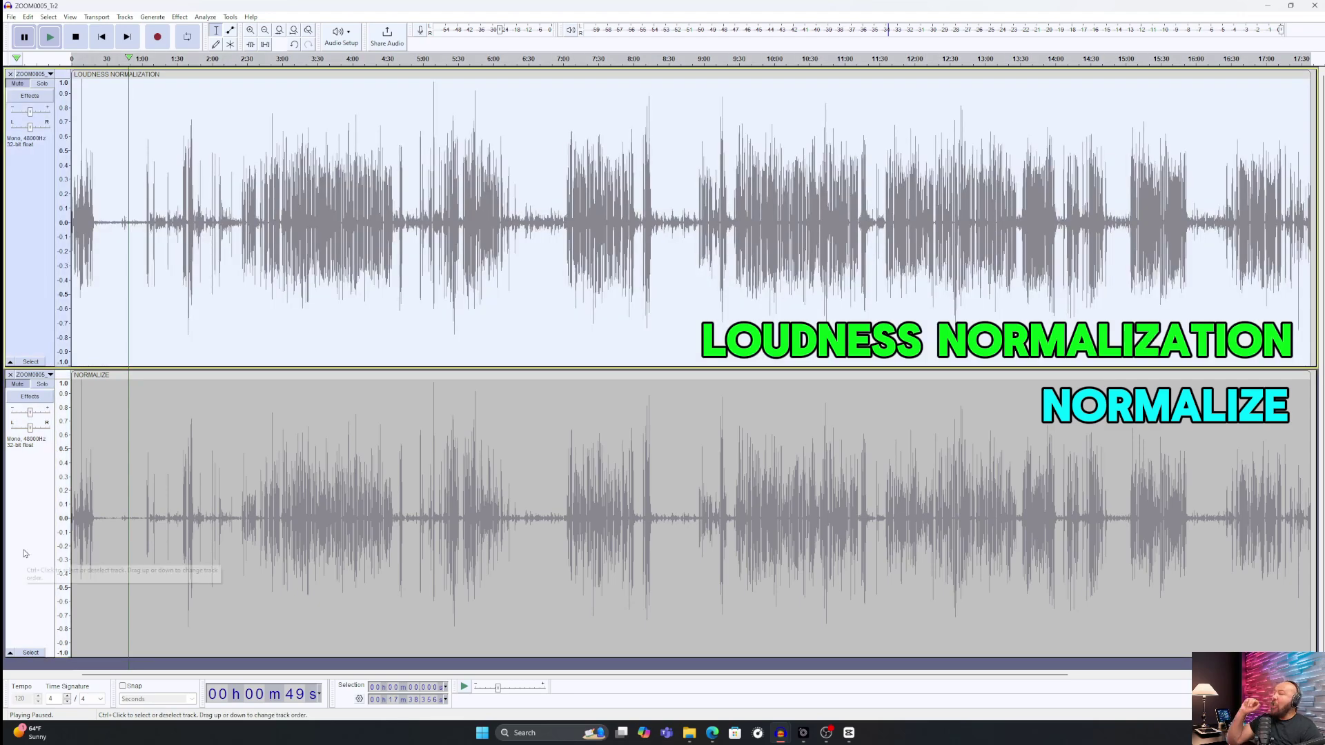